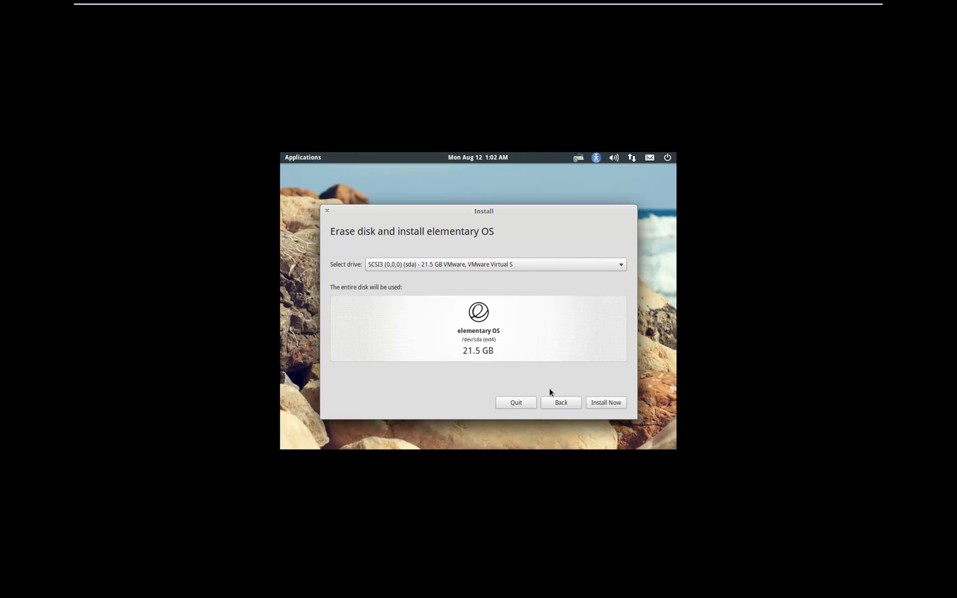
- Start the elementary OS install, accepting the Chicago location and English (US) keyboard layout
click(604, 401)
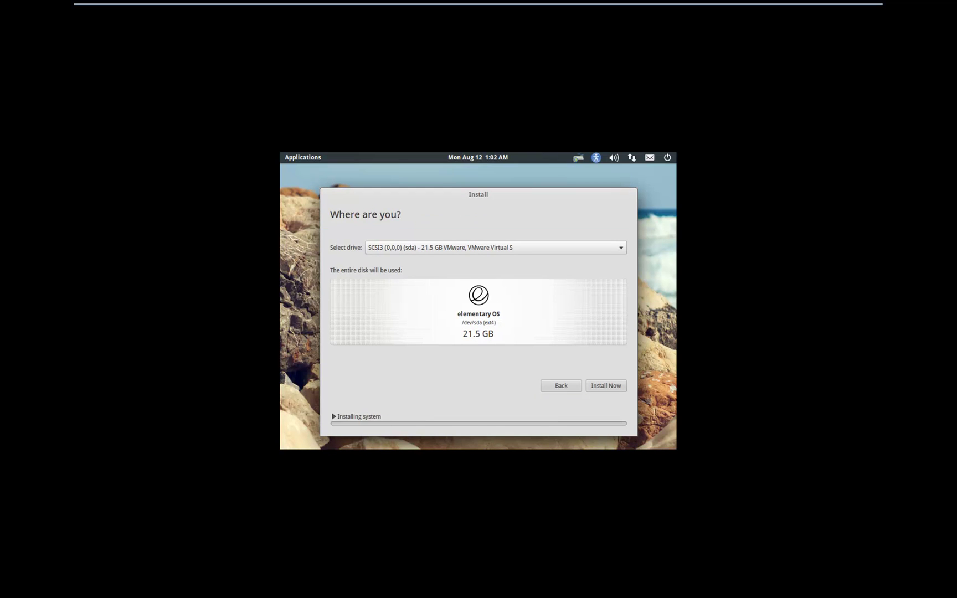
click(607, 387)
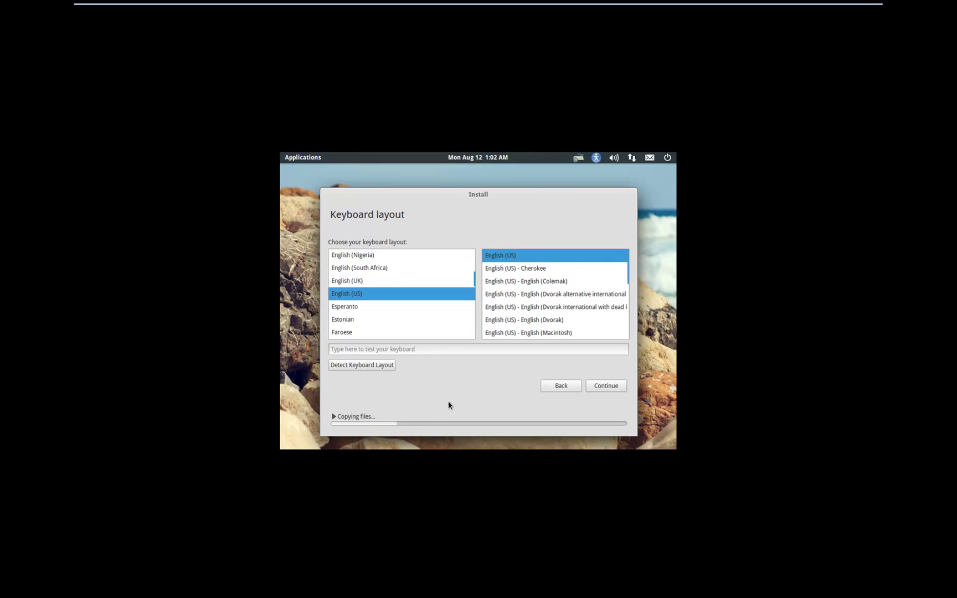
click(616, 387)
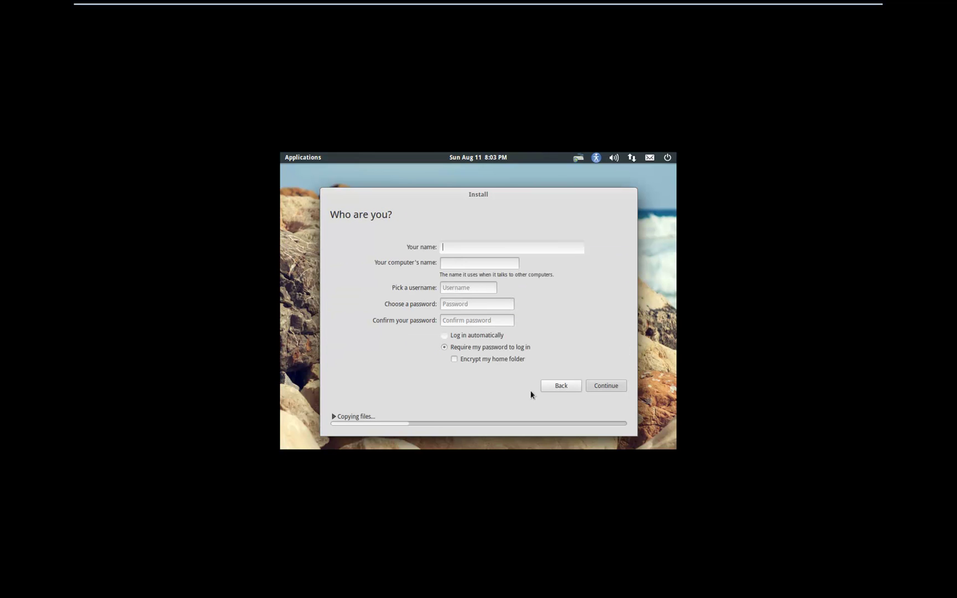
- Enter the user's name and type a new account password, replacing the first attempt
text(Bob)
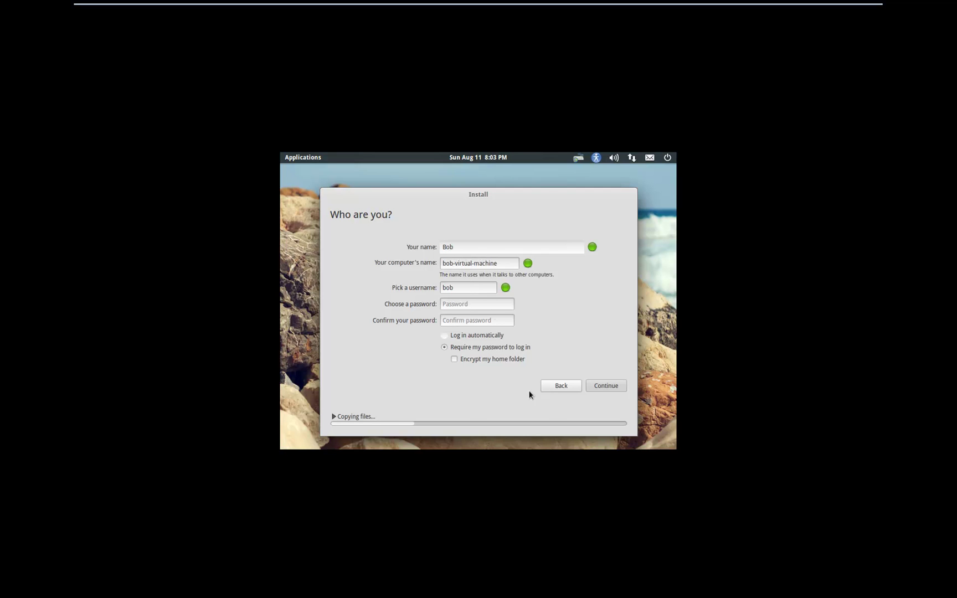
click(474, 301)
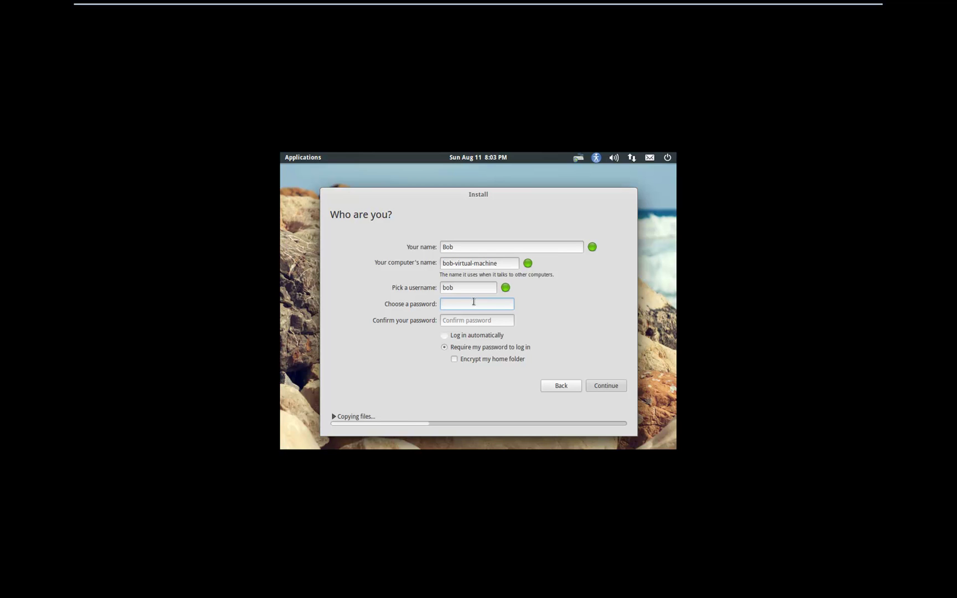
key(ctrl+a)
text(12)
key(BackSpace)
key(BackSpace)
- Confirm the password, choose 'Log in automatically', and submit the account details
click(464, 320)
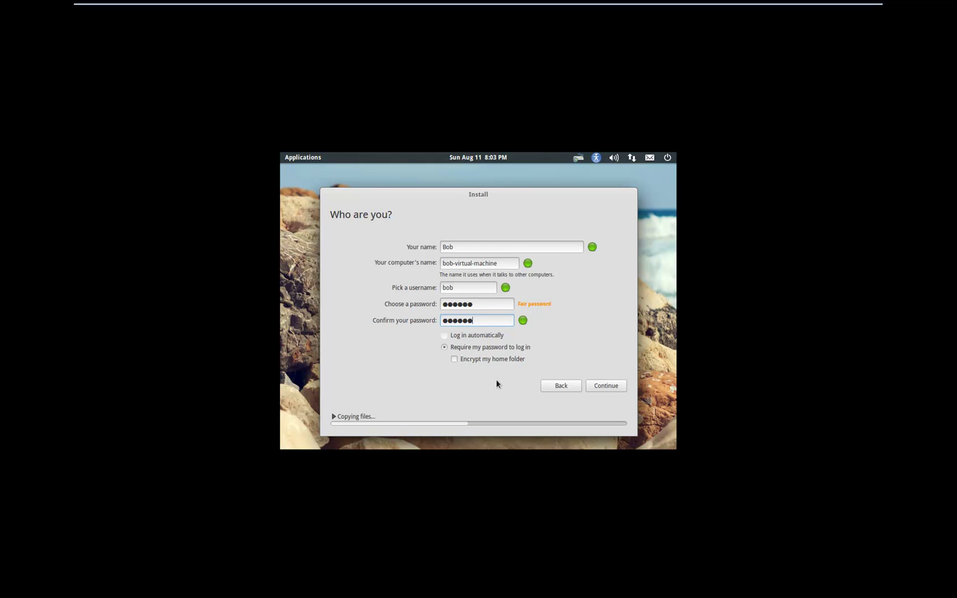
click(446, 336)
click(596, 388)
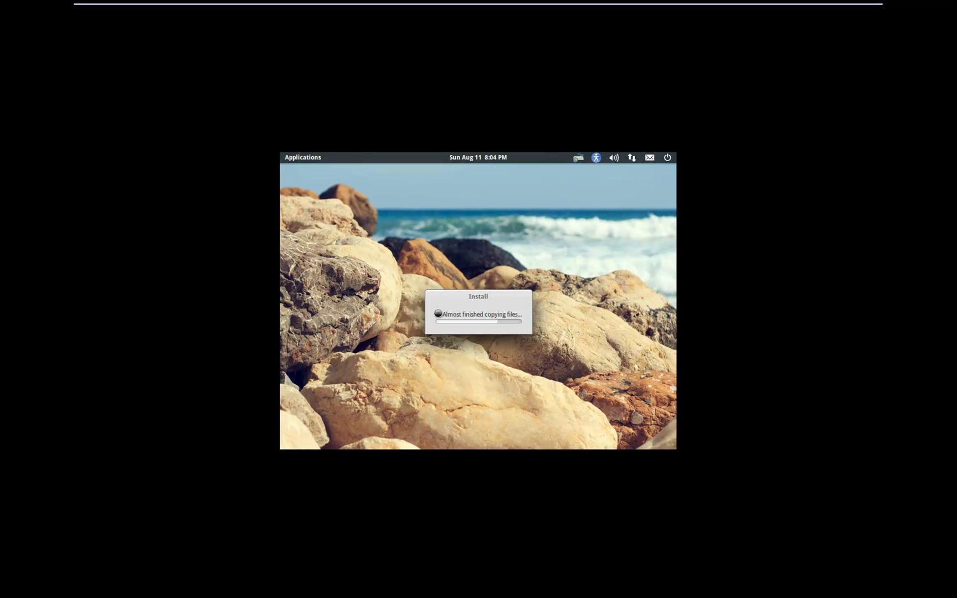
- Expand the installation's detailed log and move the Install progress window aside
click(439, 314)
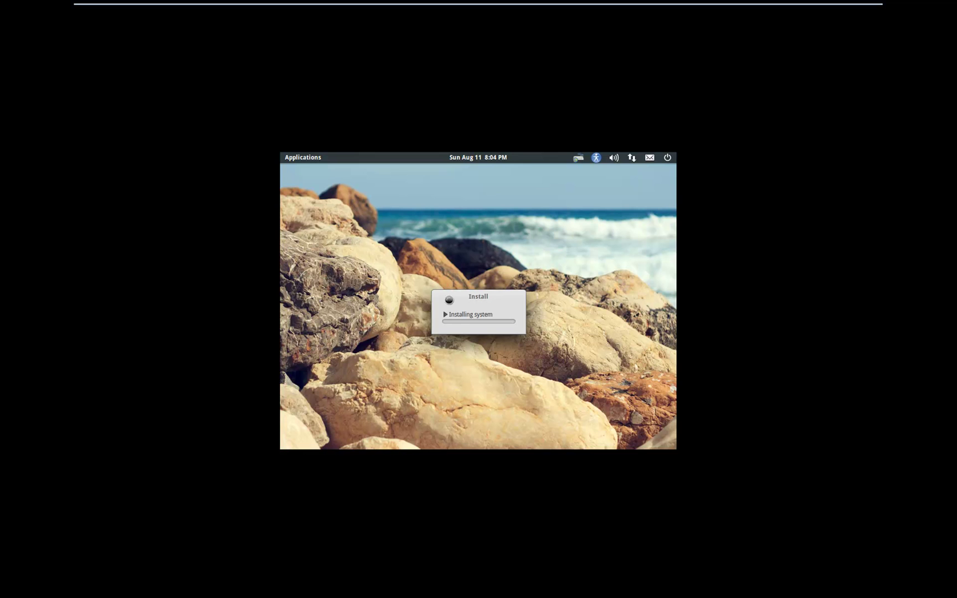
drag(466, 292, 372, 243)
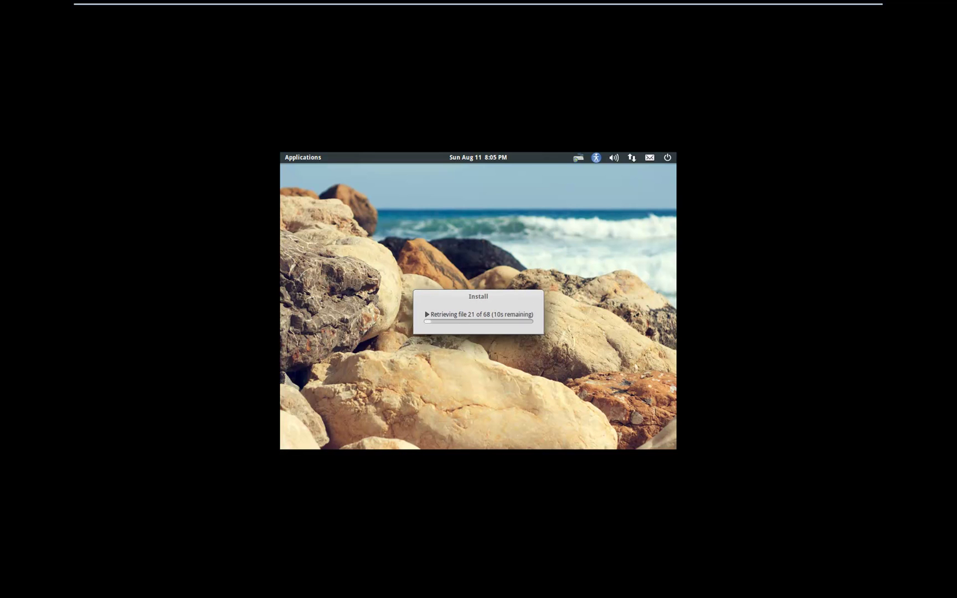
- Show and hide the install details, then wait for Installation Complete and click into the VM
click(429, 314)
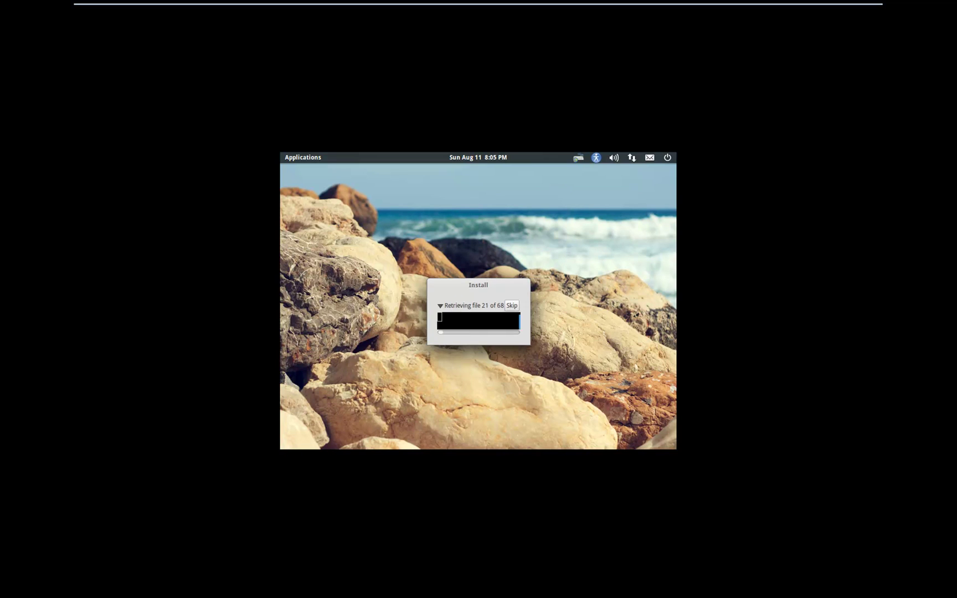
click(439, 305)
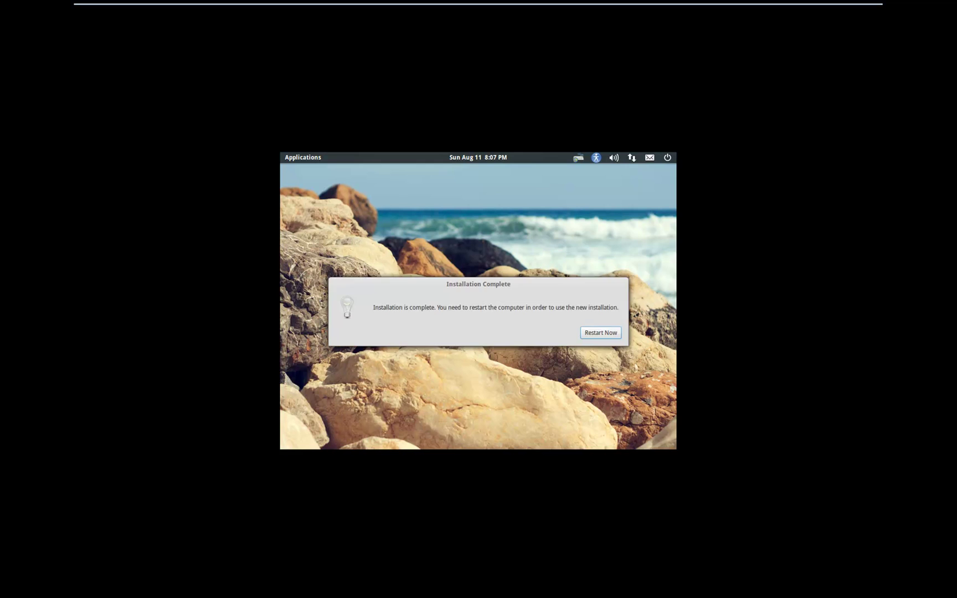
click(596, 332)
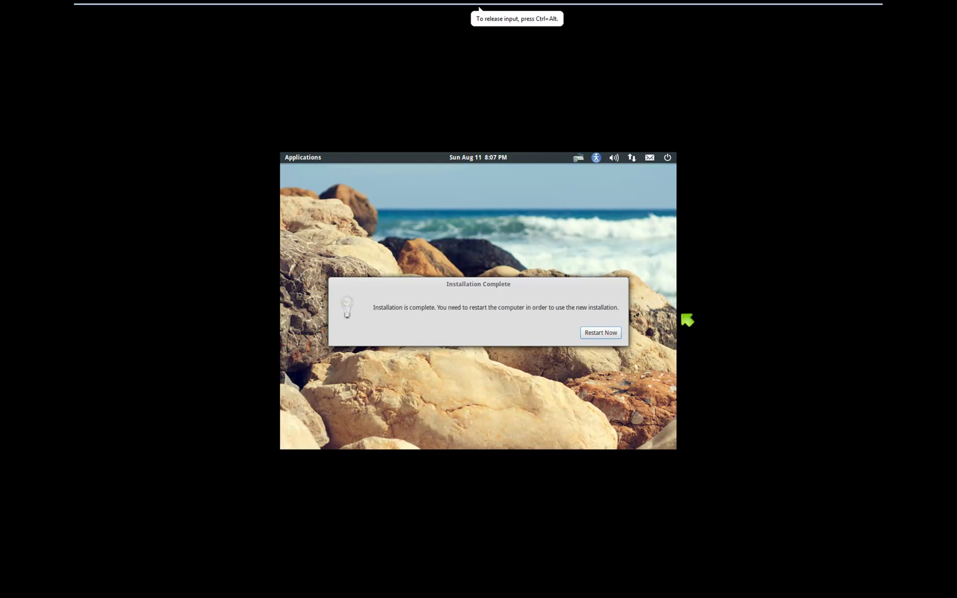
- Choose Restart Now so the VM reboots into the new elementary OS installation
click(595, 334)
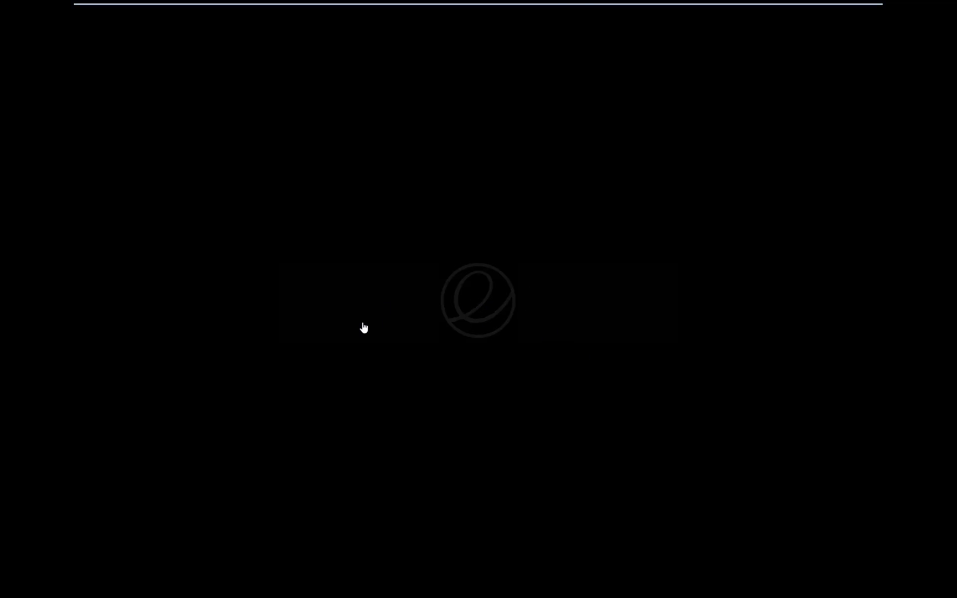
mouse_move(566, 9)
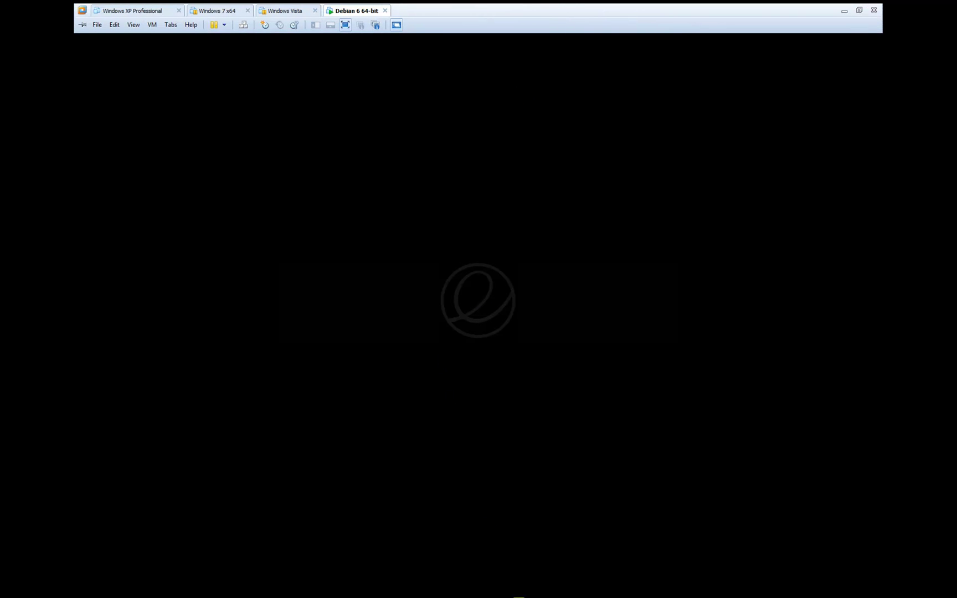
- Exit full-screen and confirm with 'I Finished Installing' that the guest OS is installed
mouse_move(450, 9)
click(346, 25)
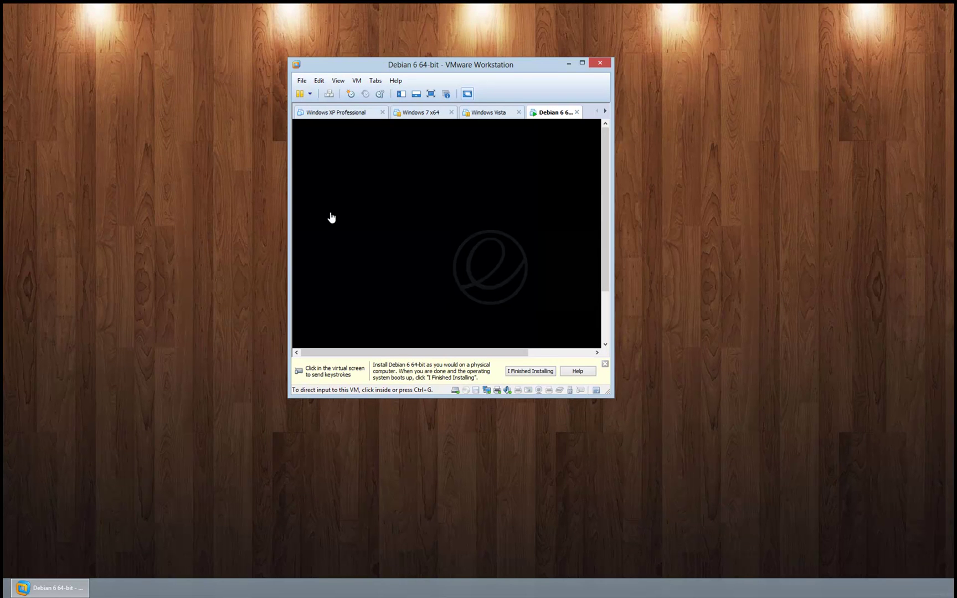
click(533, 373)
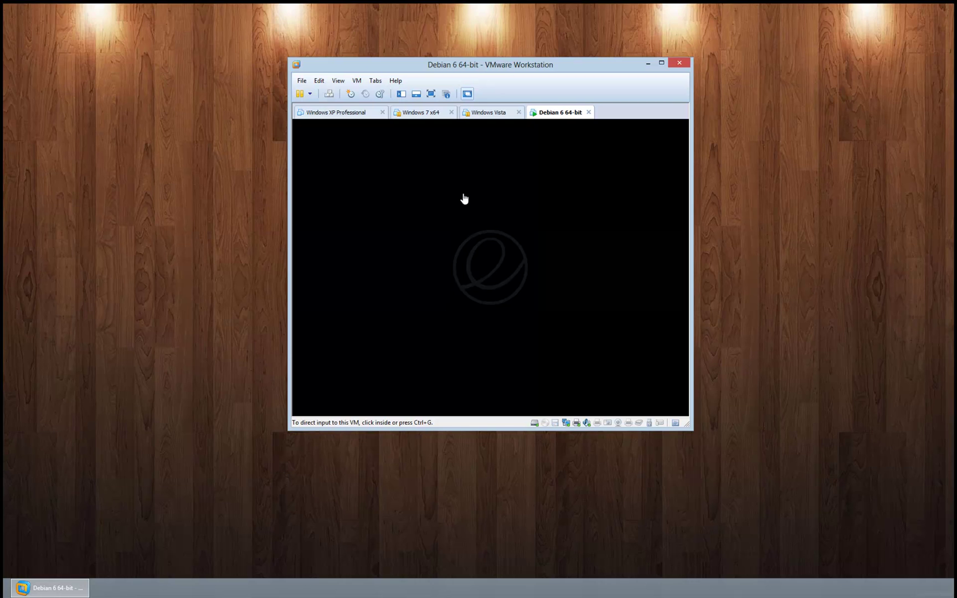
click(356, 81)
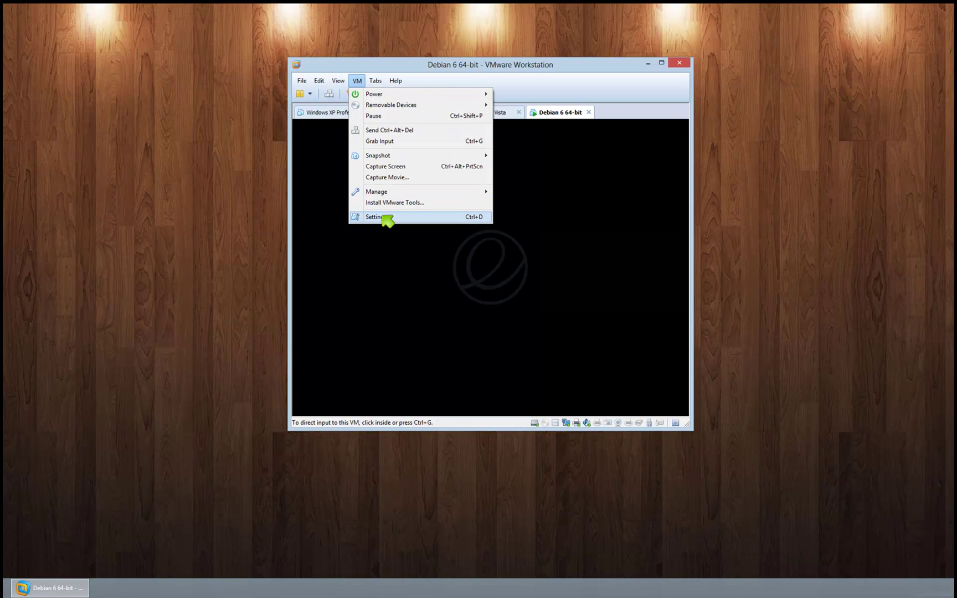
- Switch the VM's CD/DVD (IDE) drive from the elementary OS ISO to the physical drive
click(387, 218)
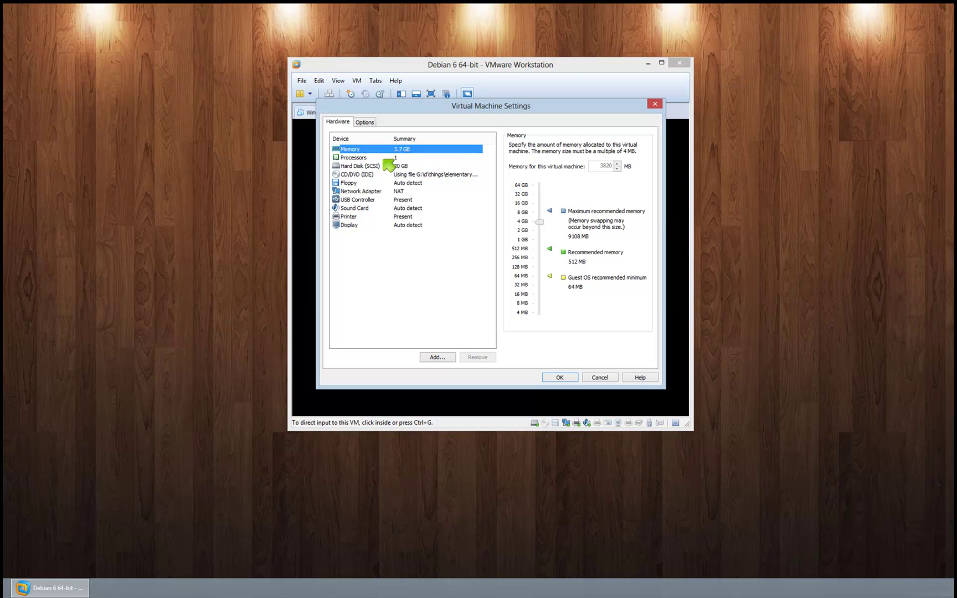
click(367, 175)
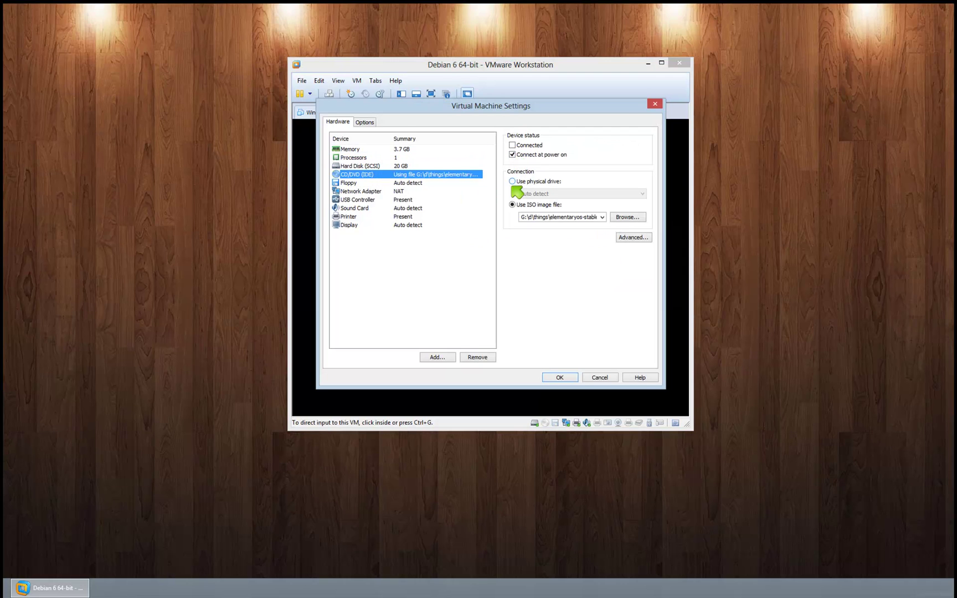
click(512, 182)
click(571, 377)
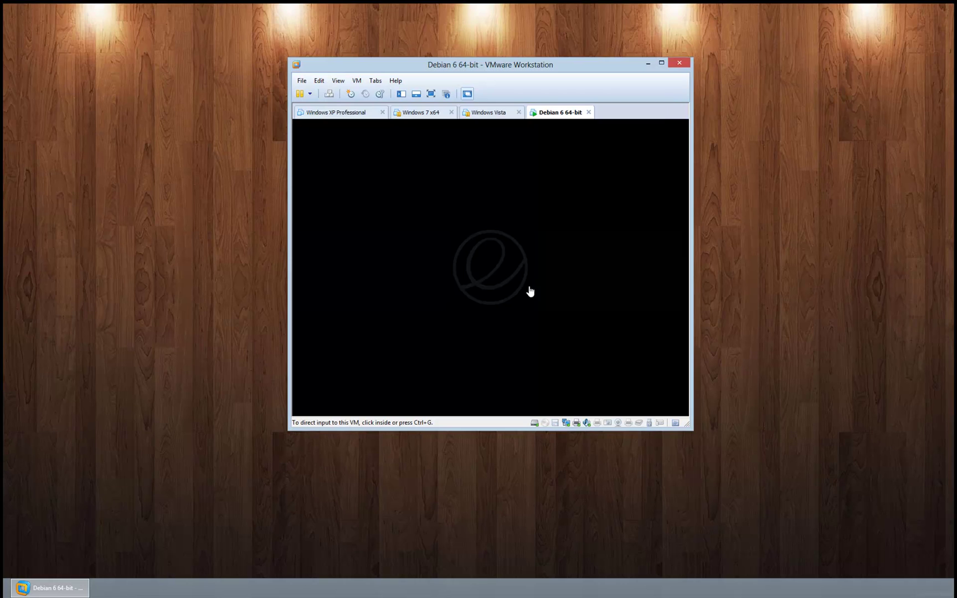
- Reset the virtual machine from the Power menu and return to windowed view
click(310, 93)
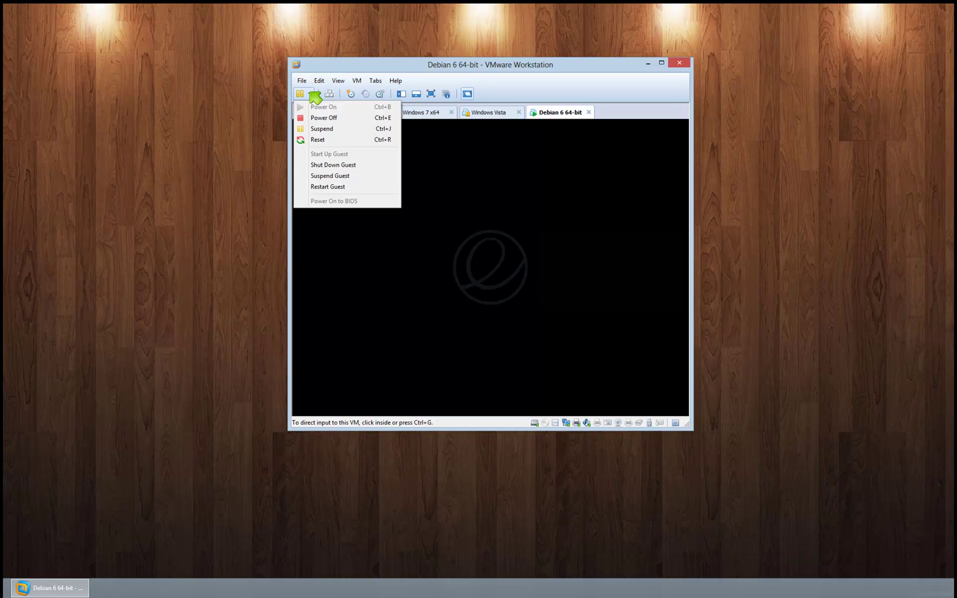
click(339, 139)
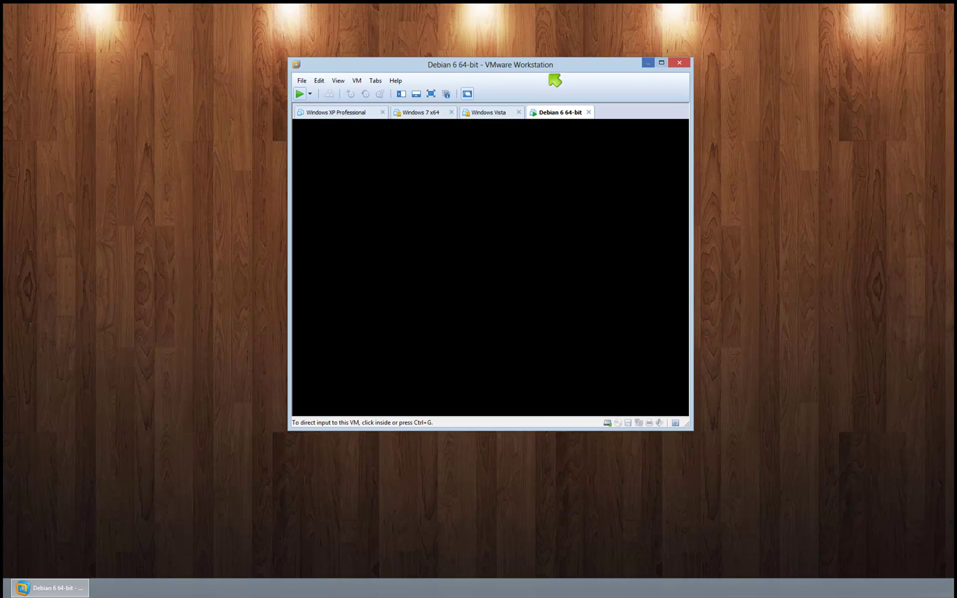
click(431, 93)
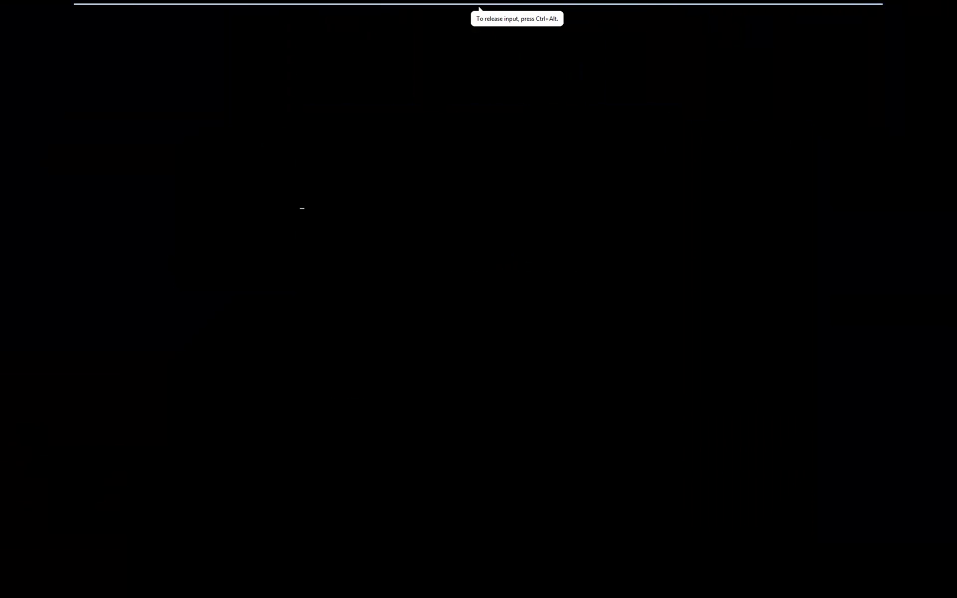
key(ctrl+alt+Return)
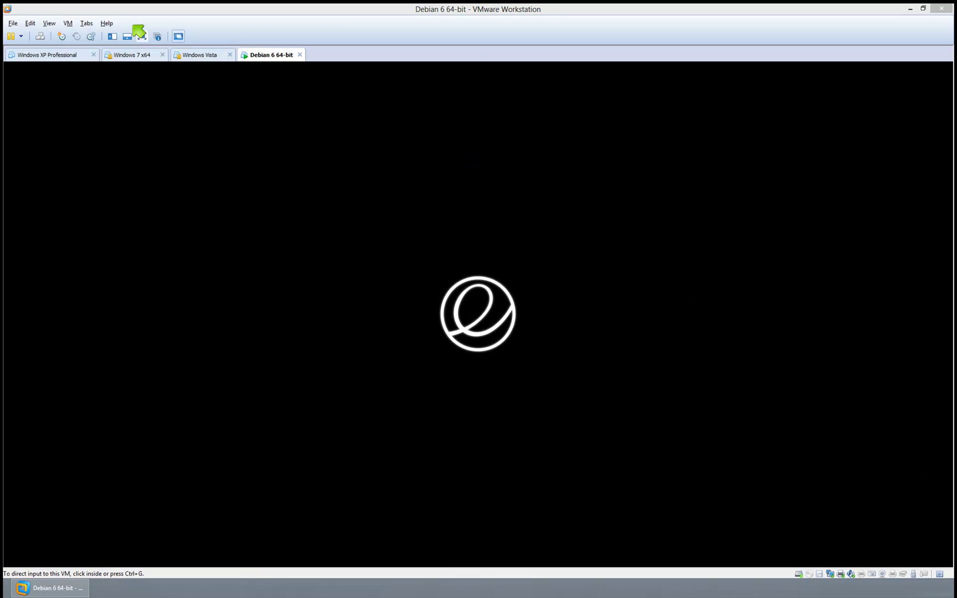
- Run the VM full-screen, open System Settings from the dock once booted, and choose Displays
click(141, 37)
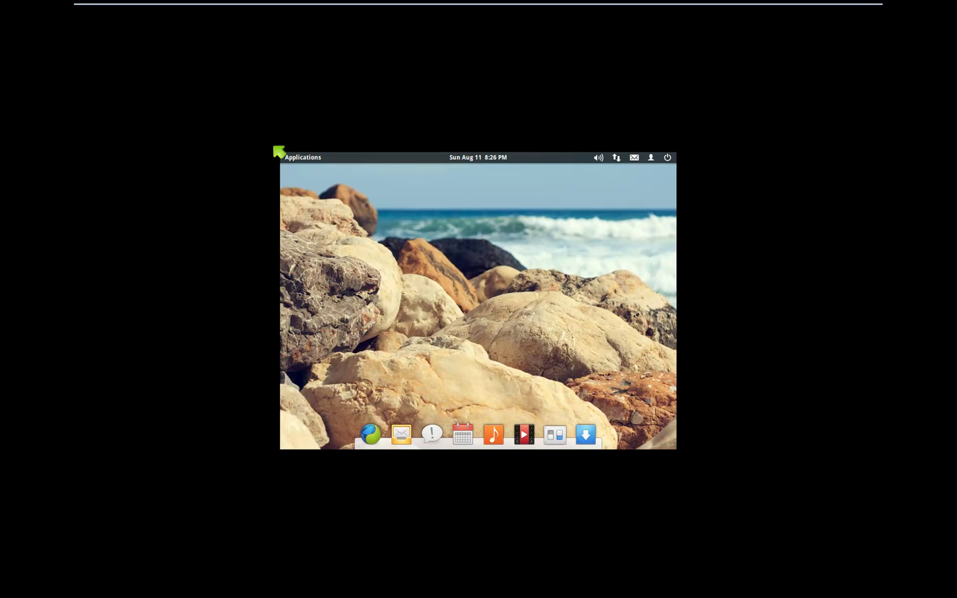
click(547, 439)
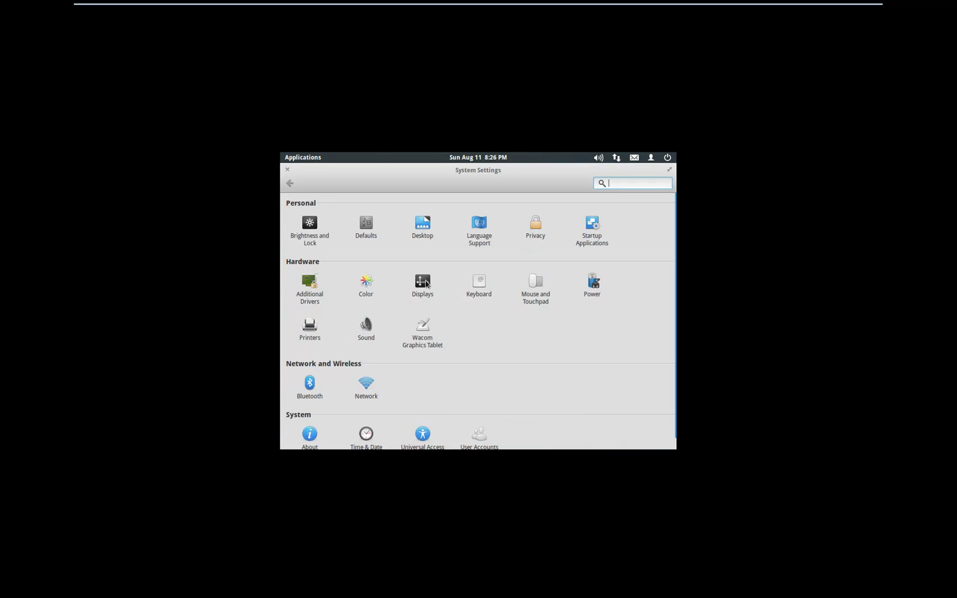
click(426, 284)
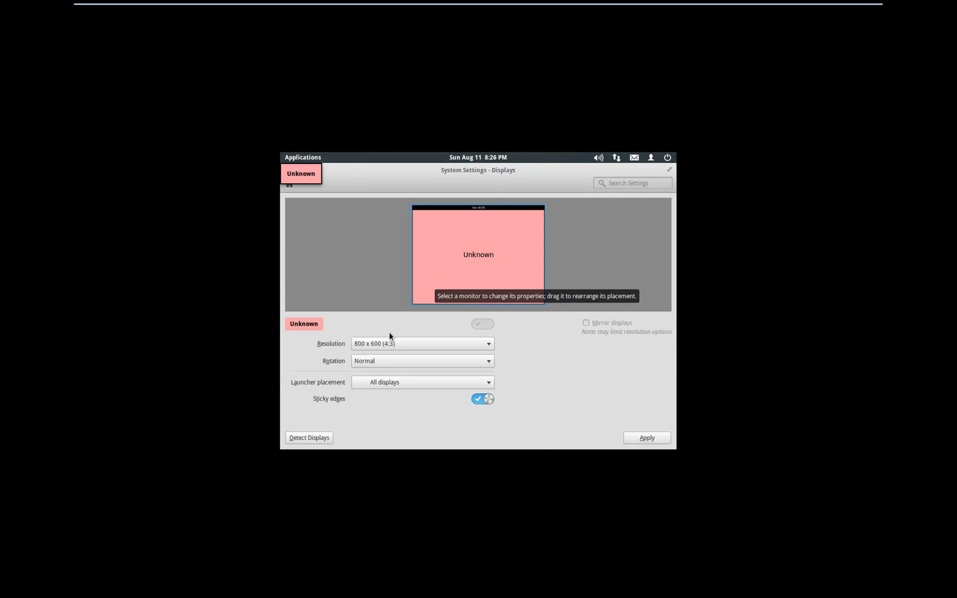
- Set the display resolution to 1920 x 1200 (16:10), apply it, and keep the configuration
click(389, 344)
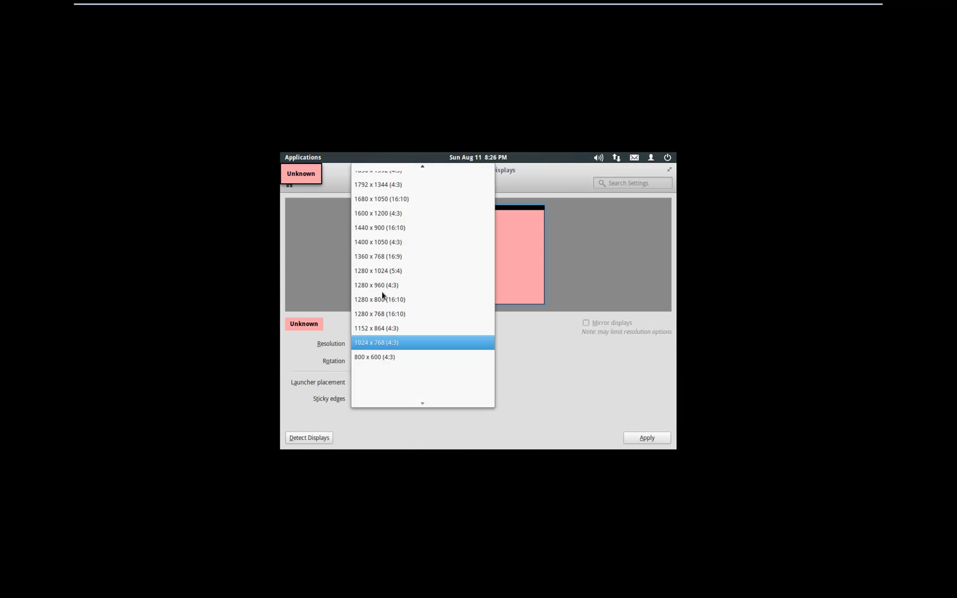
mouse_move(371, 172)
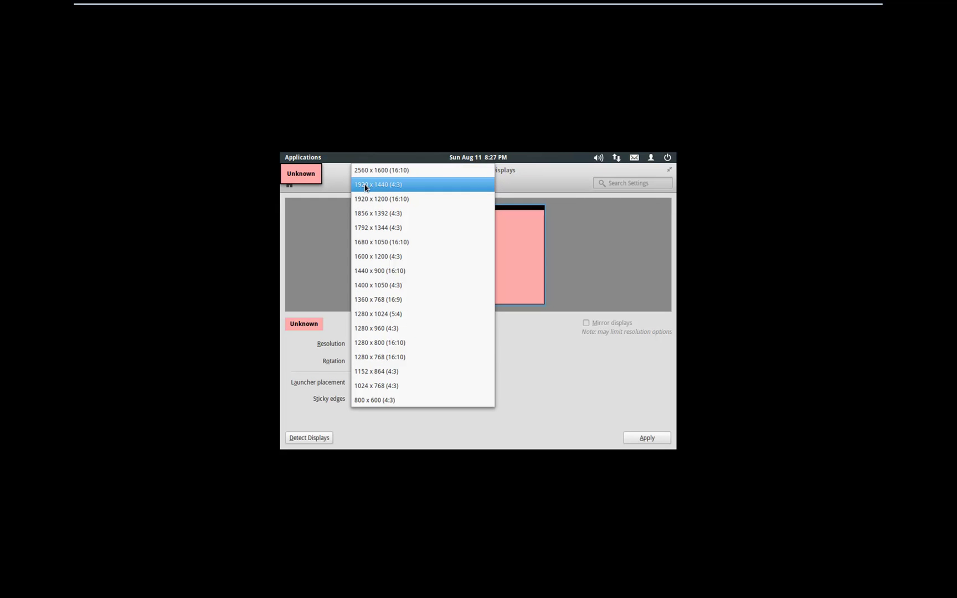
click(365, 199)
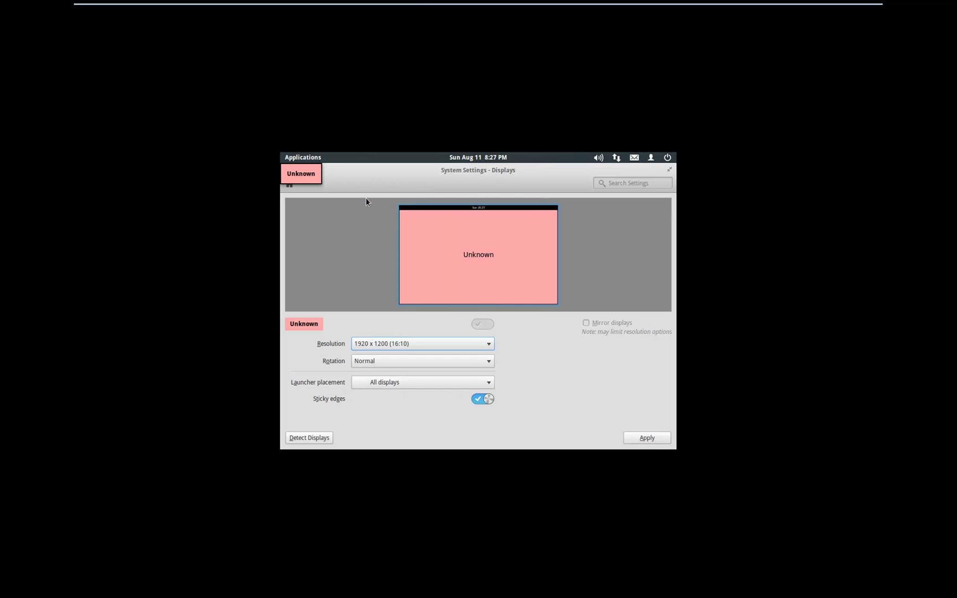
click(645, 438)
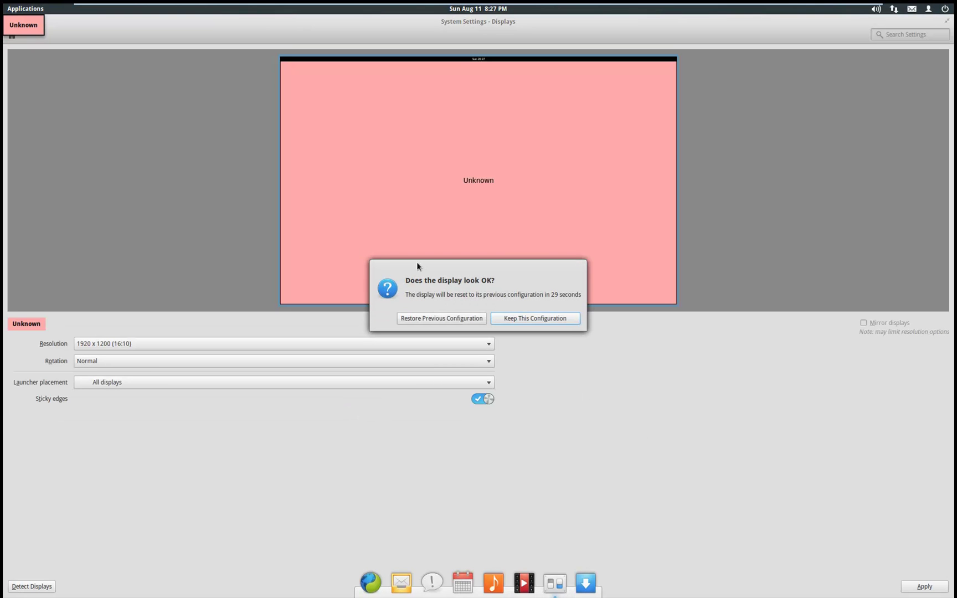
click(518, 320)
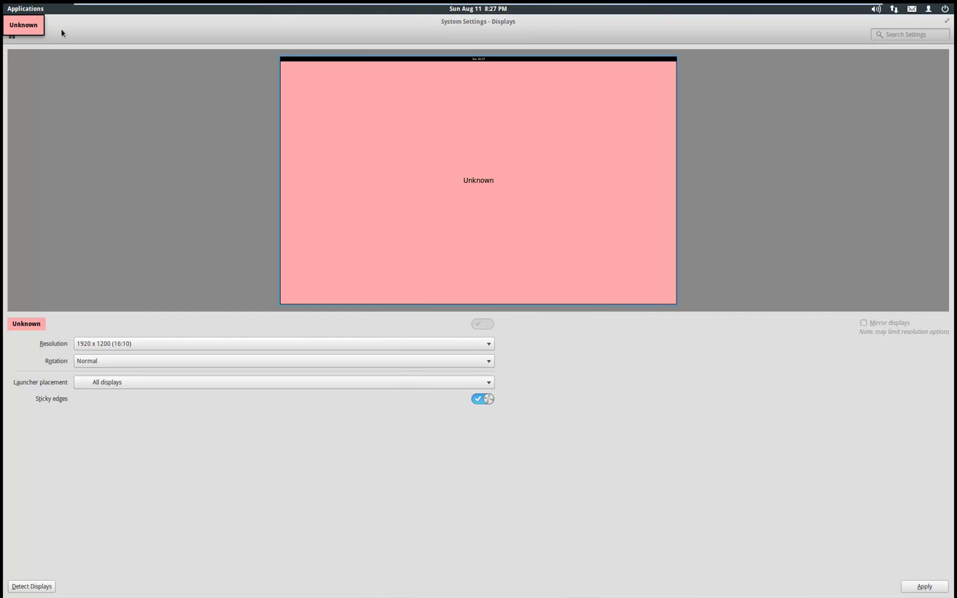
- Unmaximize the Displays window, reposition it near the centre, then close it
double_click(468, 23)
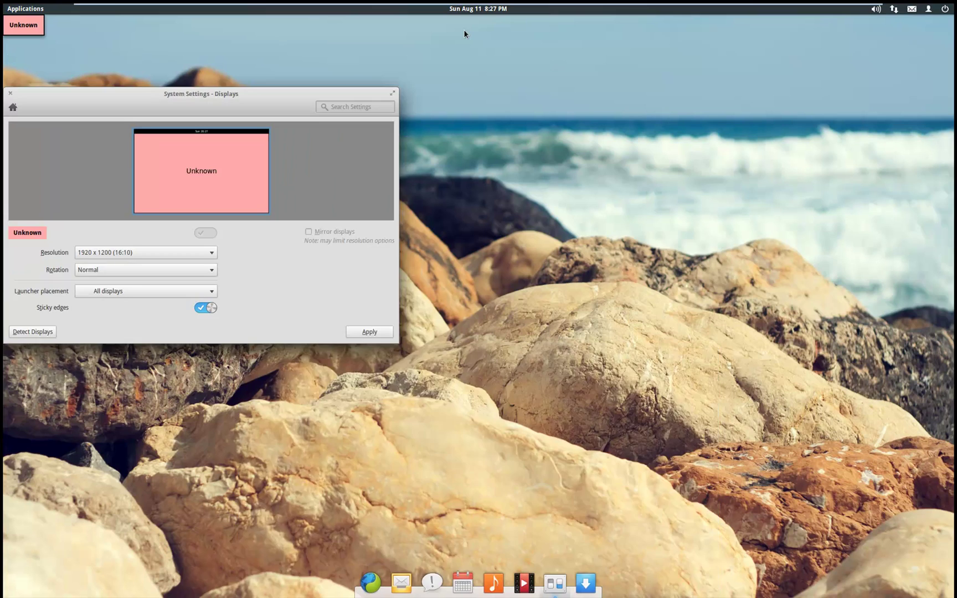
drag(303, 94, 343, 243)
drag(609, 294, 447, 148)
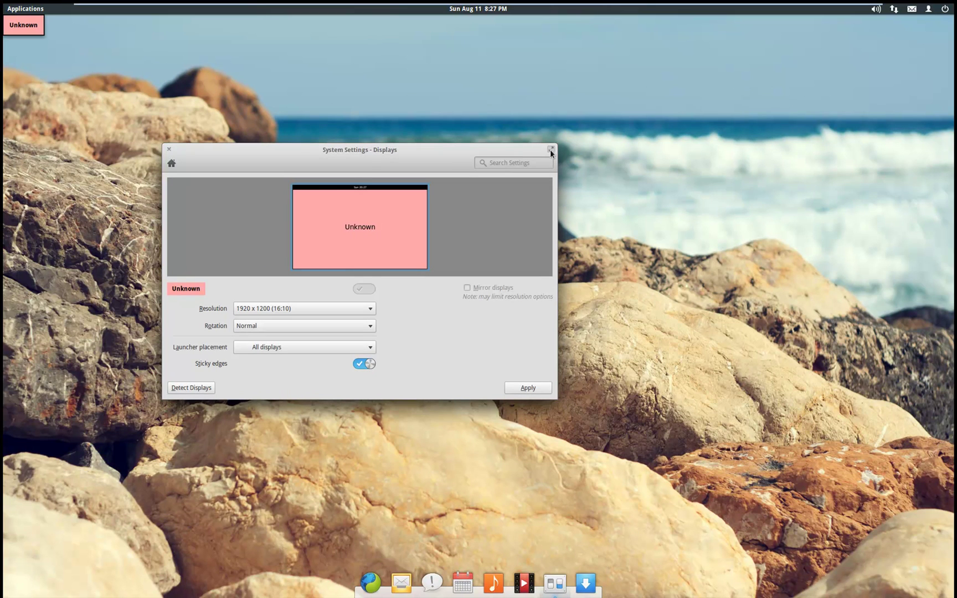
click(169, 151)
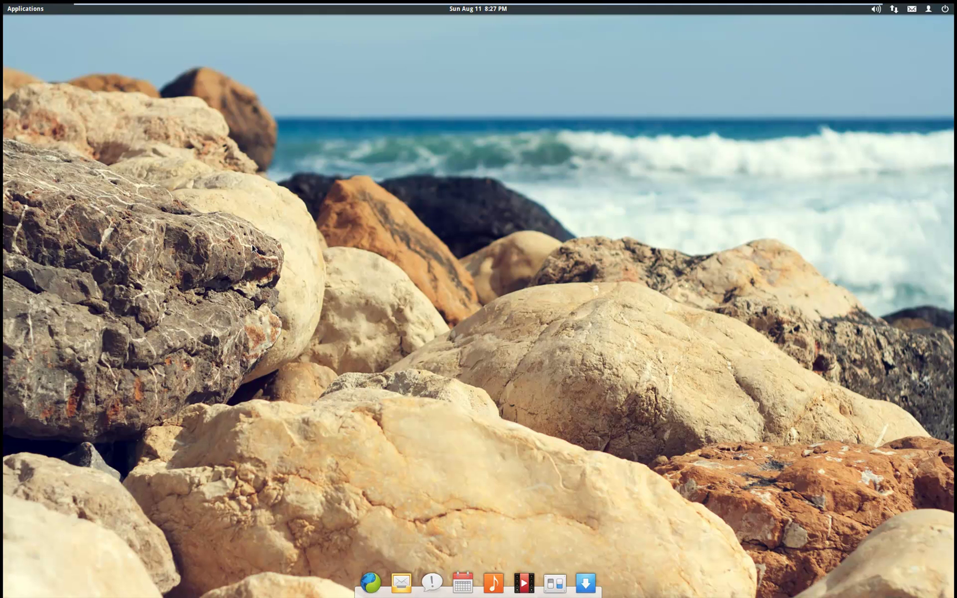
- Open and dismiss the Applications launcher, then launch System Settings from the dock
click(25, 9)
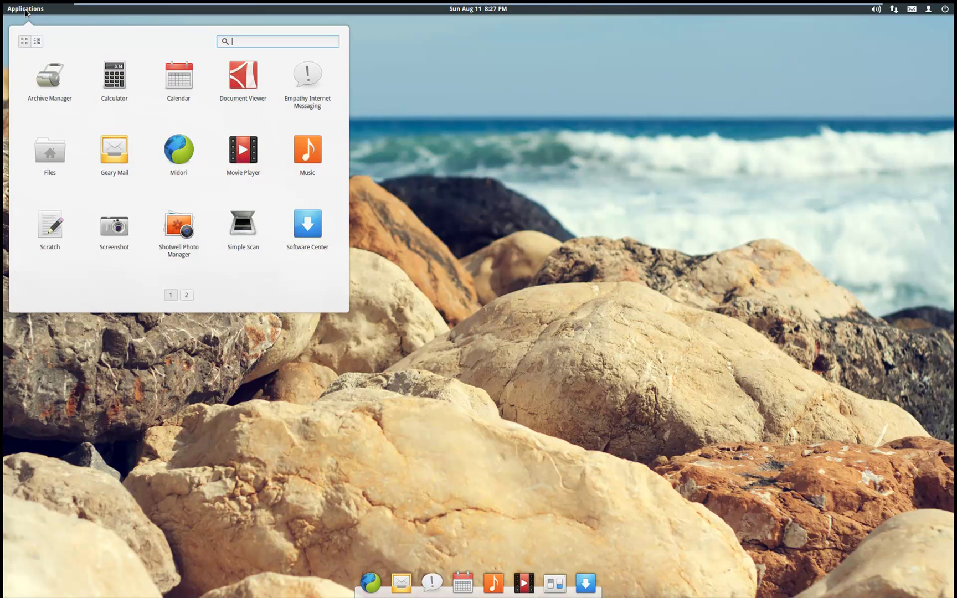
click(303, 430)
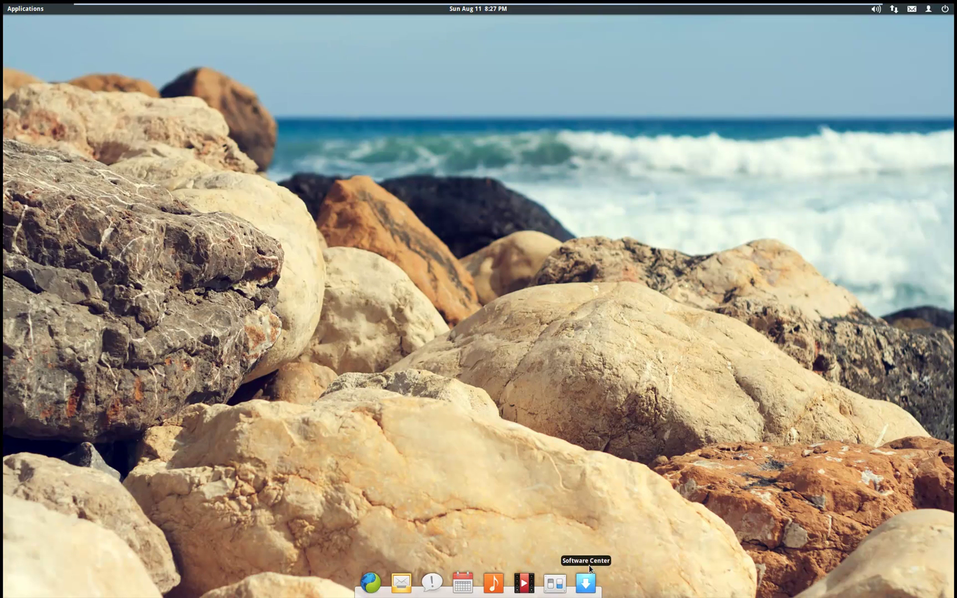
click(555, 582)
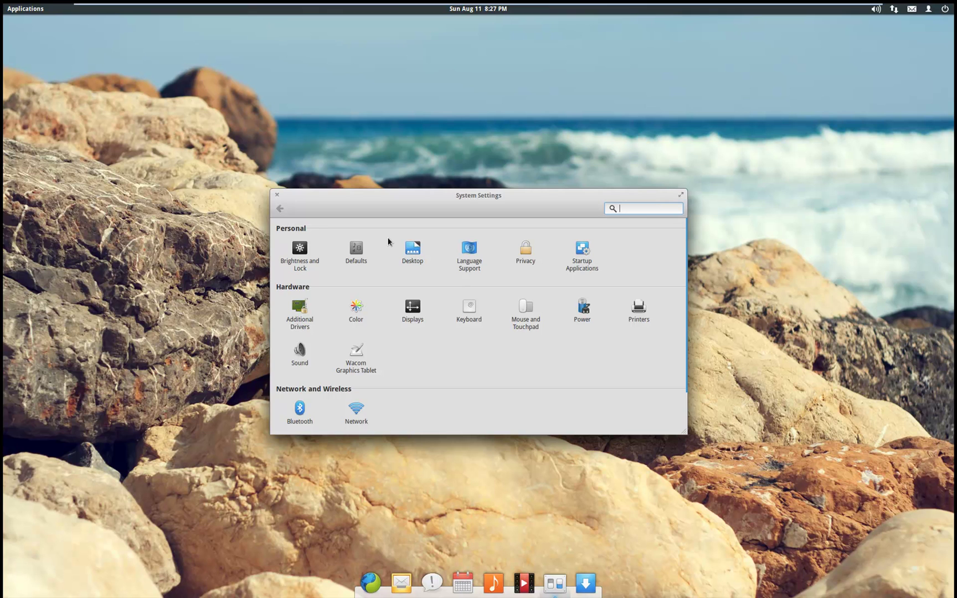
- Check the Displays page, then relaunch System Settings from the dock and open the Desktop wallpaper page
click(416, 312)
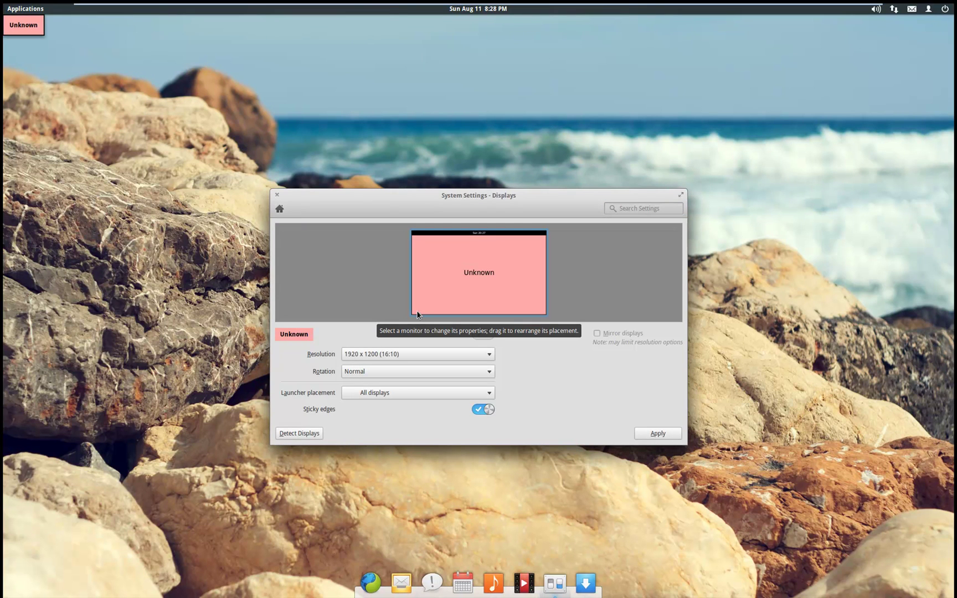
click(277, 195)
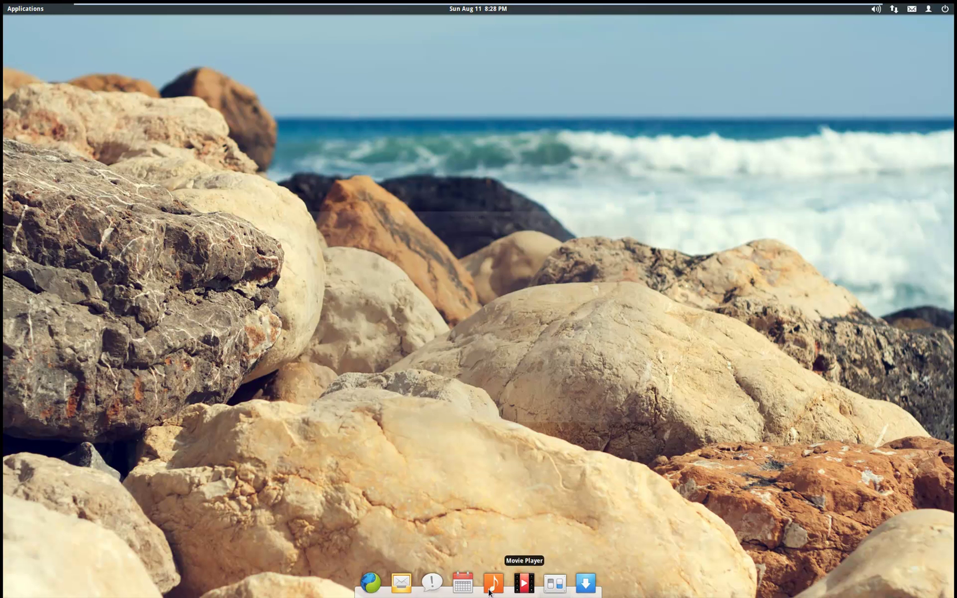
click(550, 582)
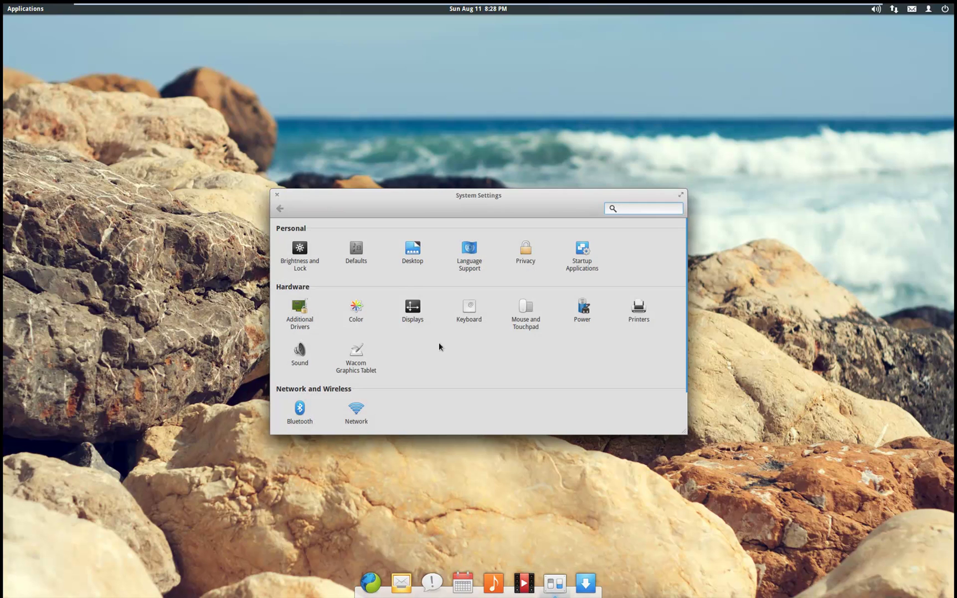
click(413, 248)
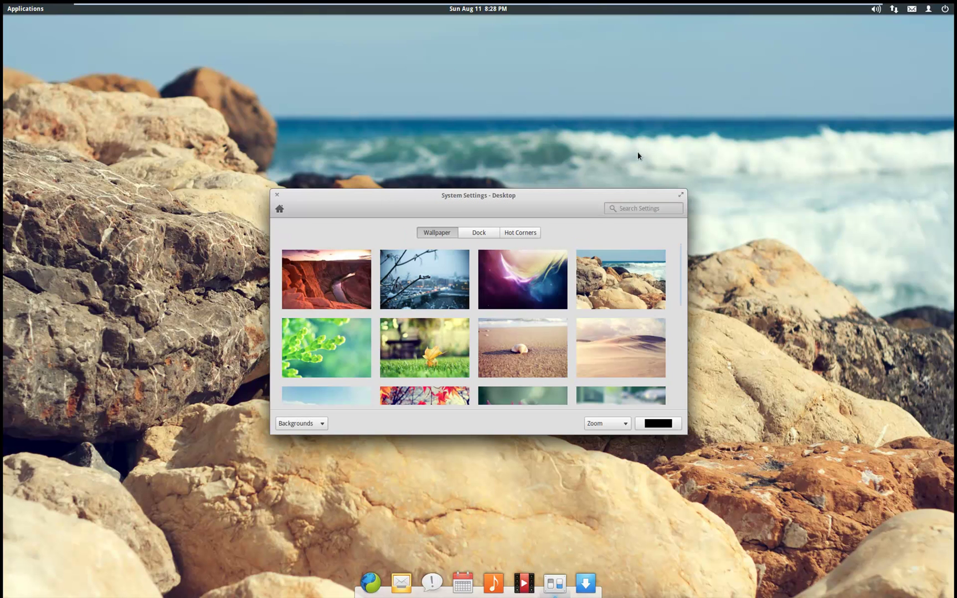
- Close the Desktop page, reopen System Settings, and open the Color page showing the unknown - Virtual1 display
click(276, 195)
click(558, 590)
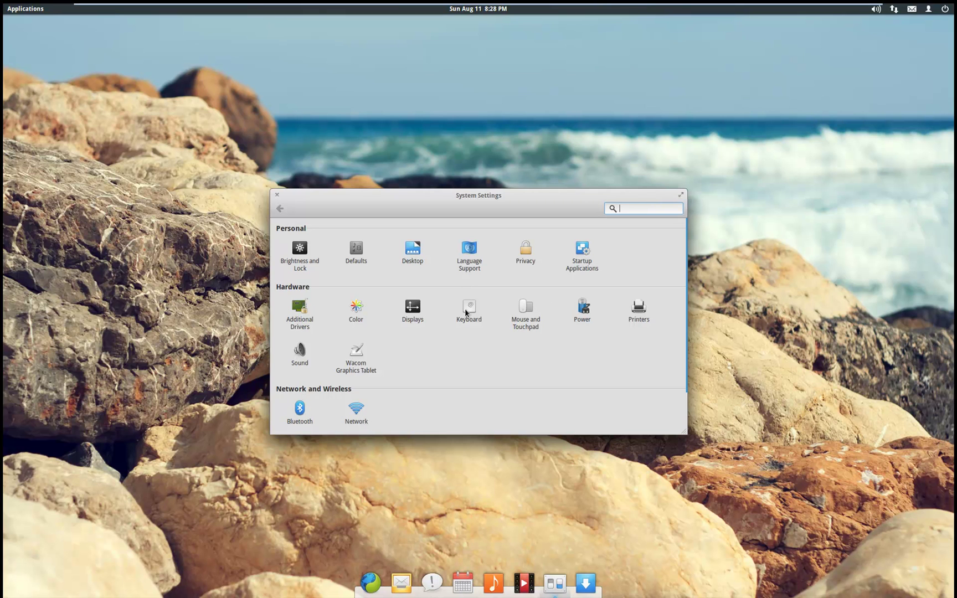
click(352, 311)
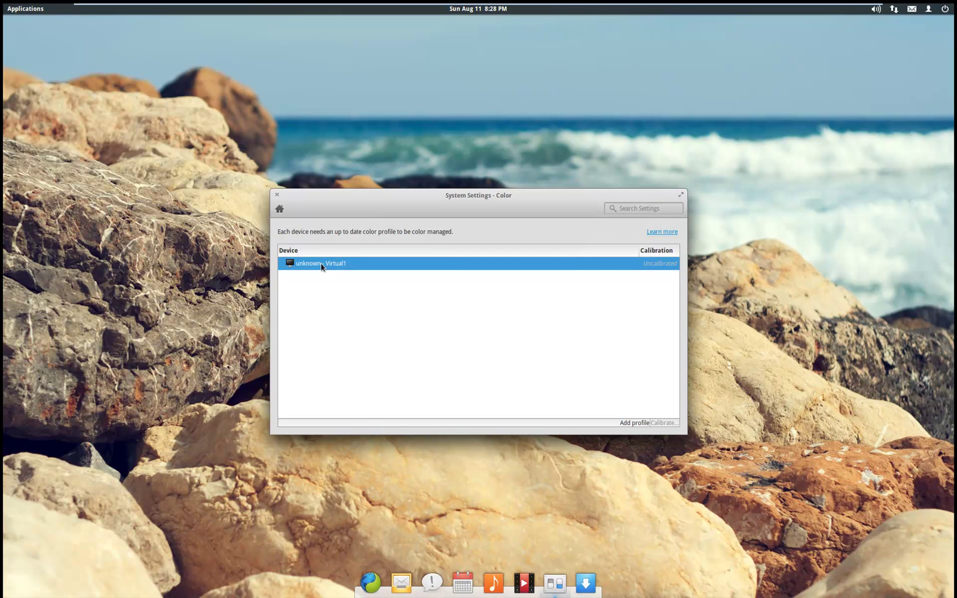
- Move between the settings overview and Color page, then open Startup Applications Preferences listing VMware User Agent
click(279, 210)
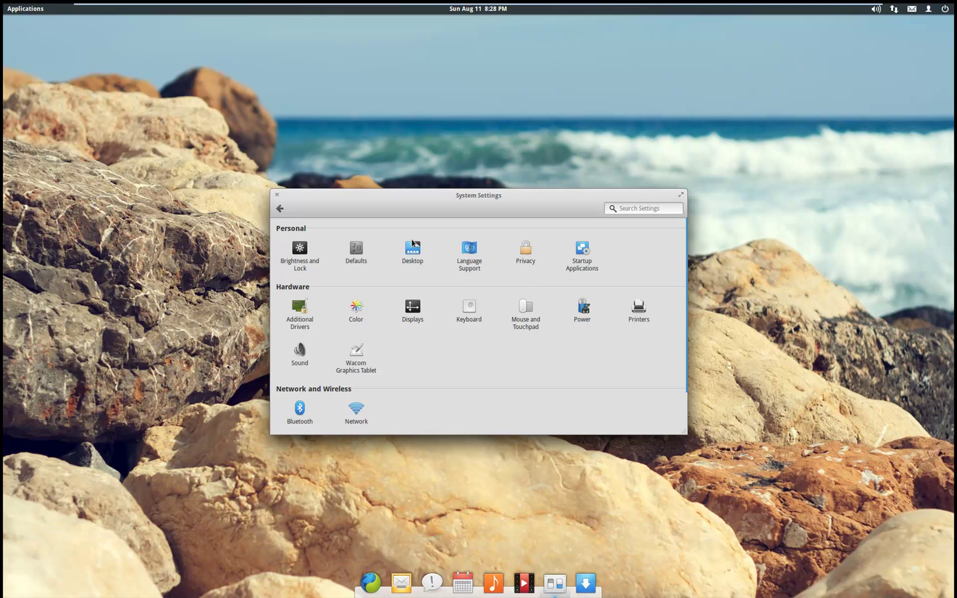
click(280, 209)
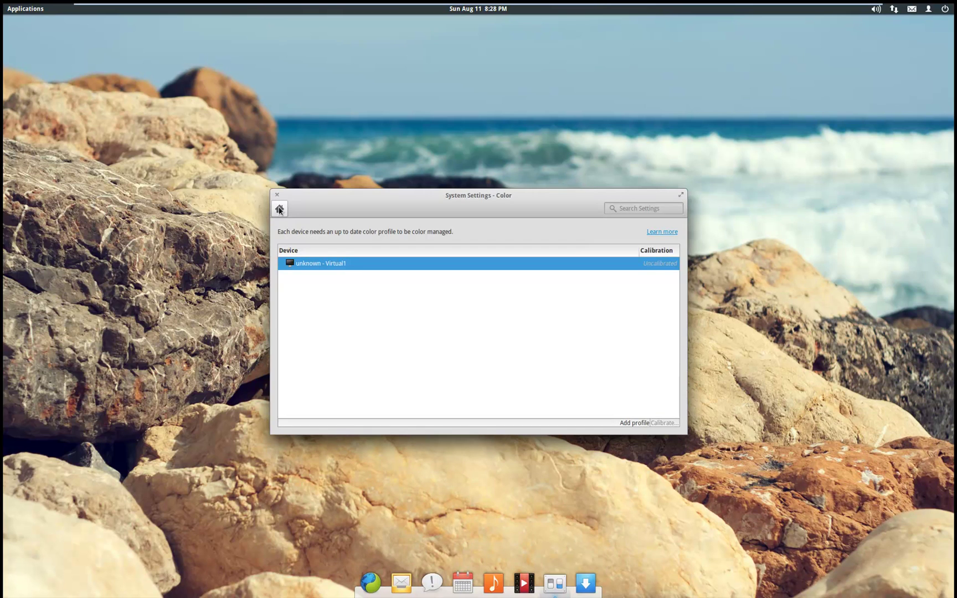
click(280, 208)
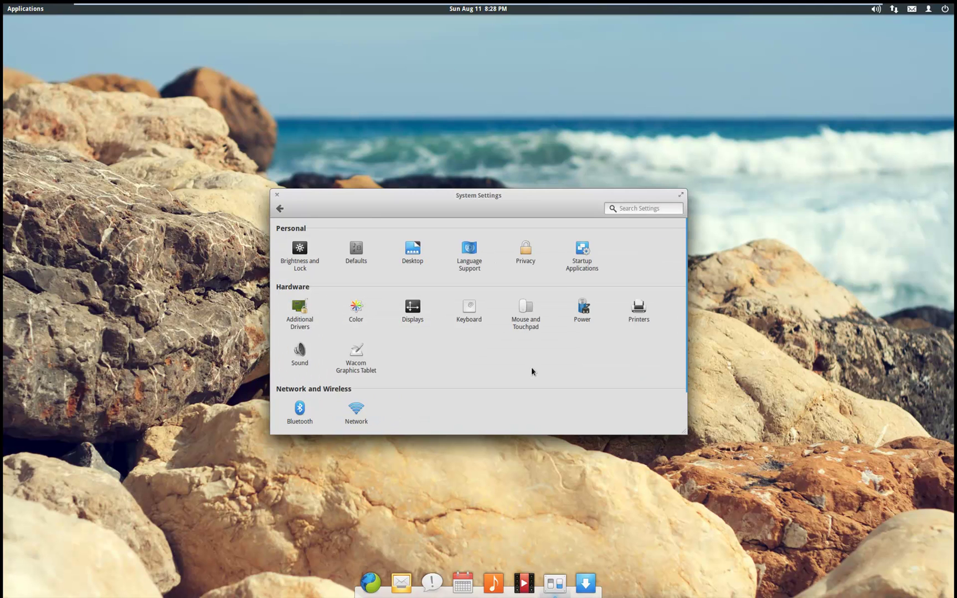
click(581, 250)
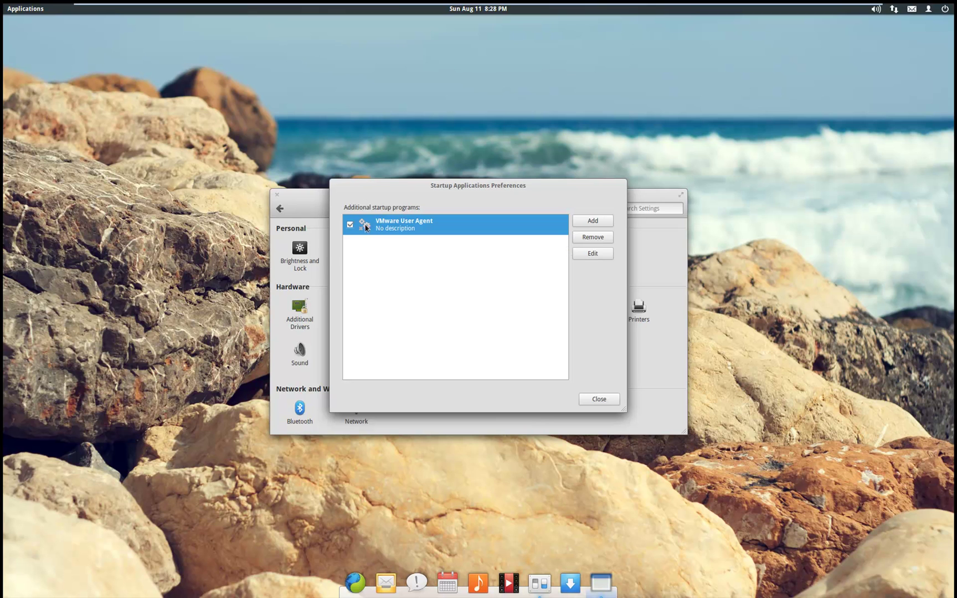
- Inspect the VMware User Agent startup entry, cancel without changes, and close Startup Applications Preferences
click(598, 253)
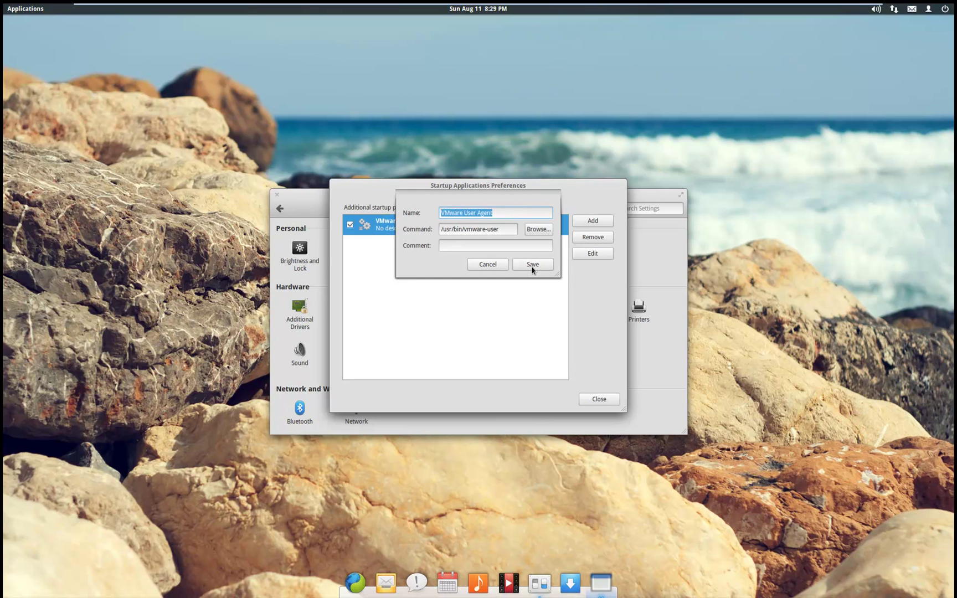
click(488, 264)
click(599, 399)
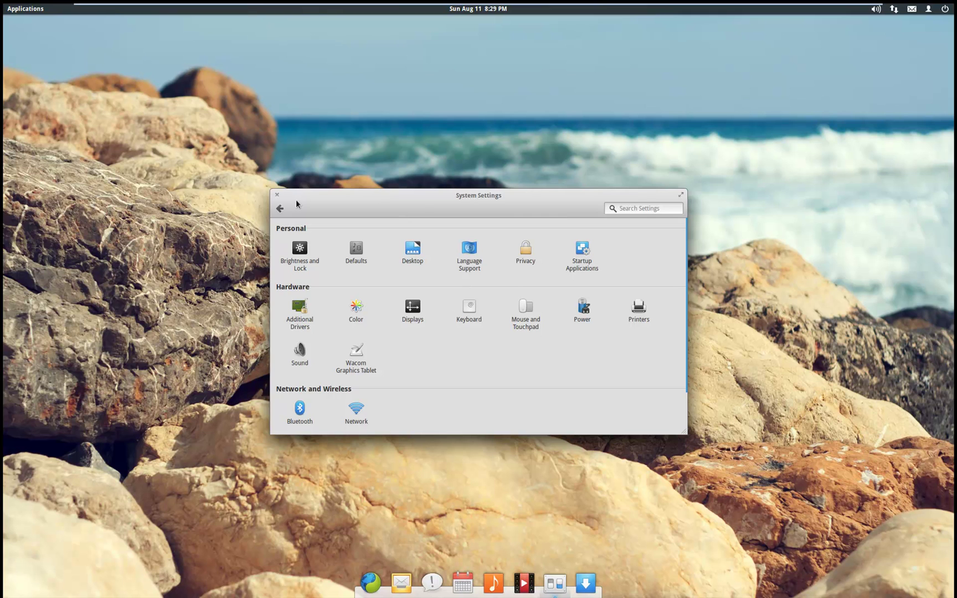
- View the Brightness and Lock page, close System Settings, and open the Applications launcher grid
click(303, 252)
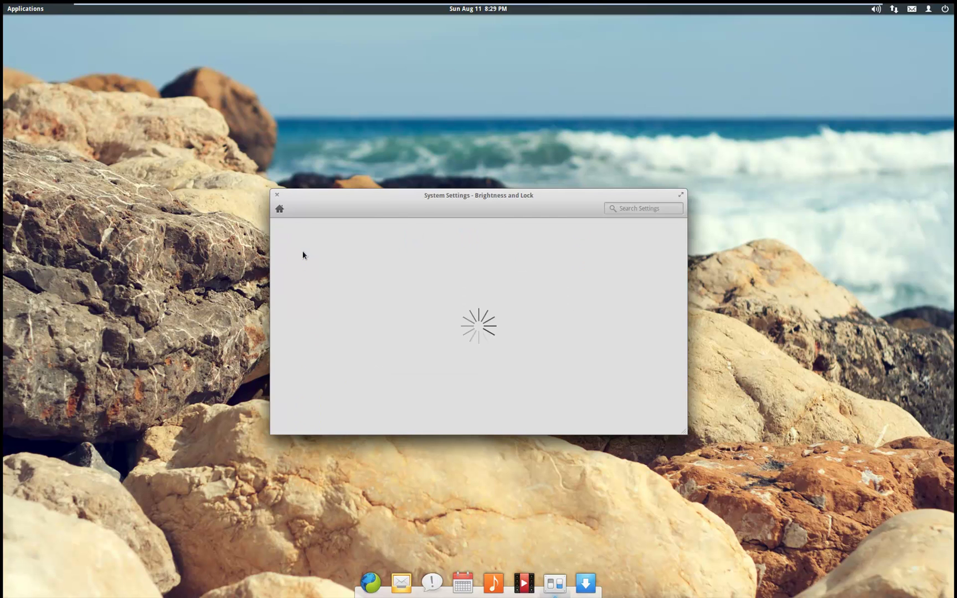
click(277, 194)
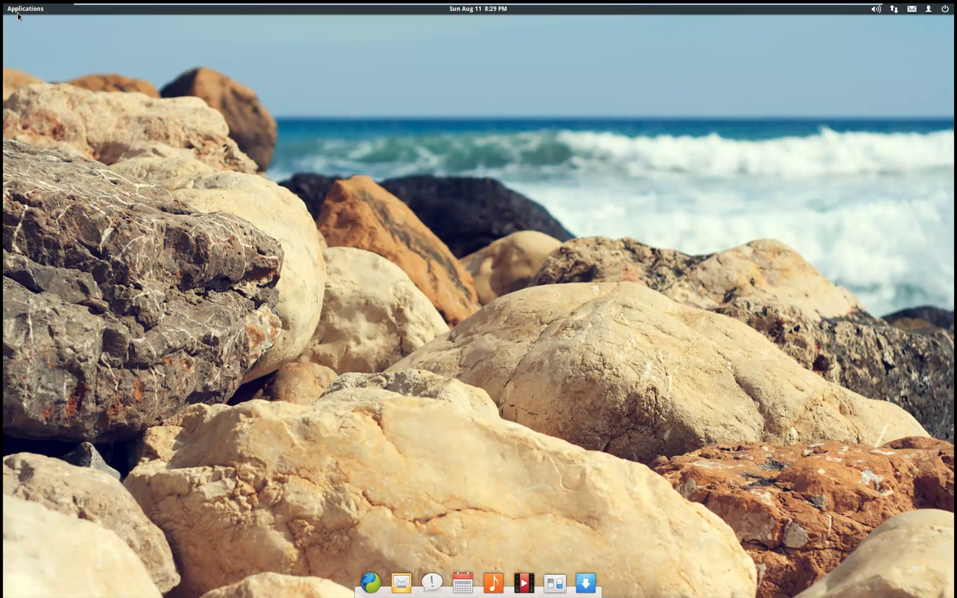
click(17, 12)
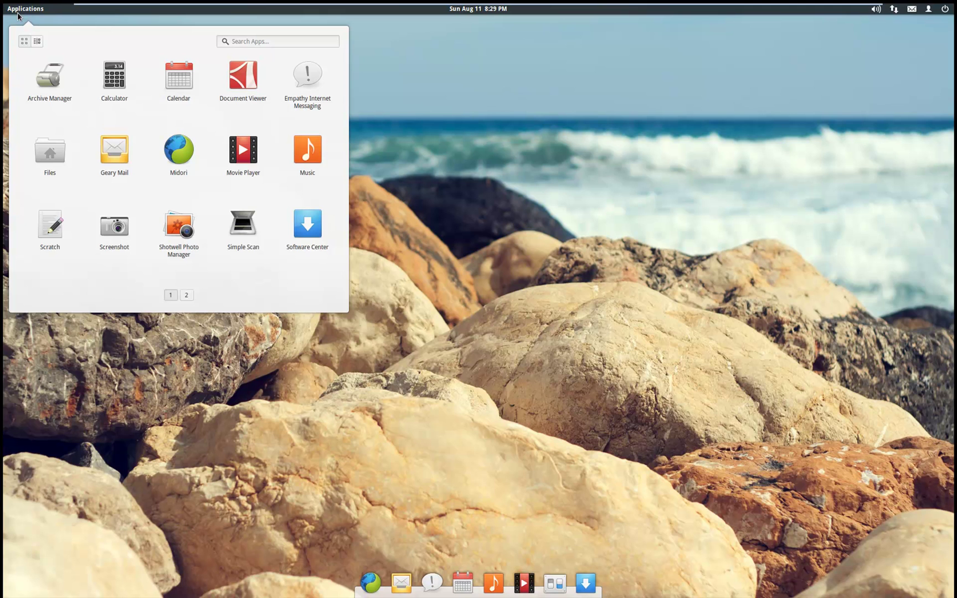
- Launch Calculator and compute 666 × 666 to get 443556
click(126, 81)
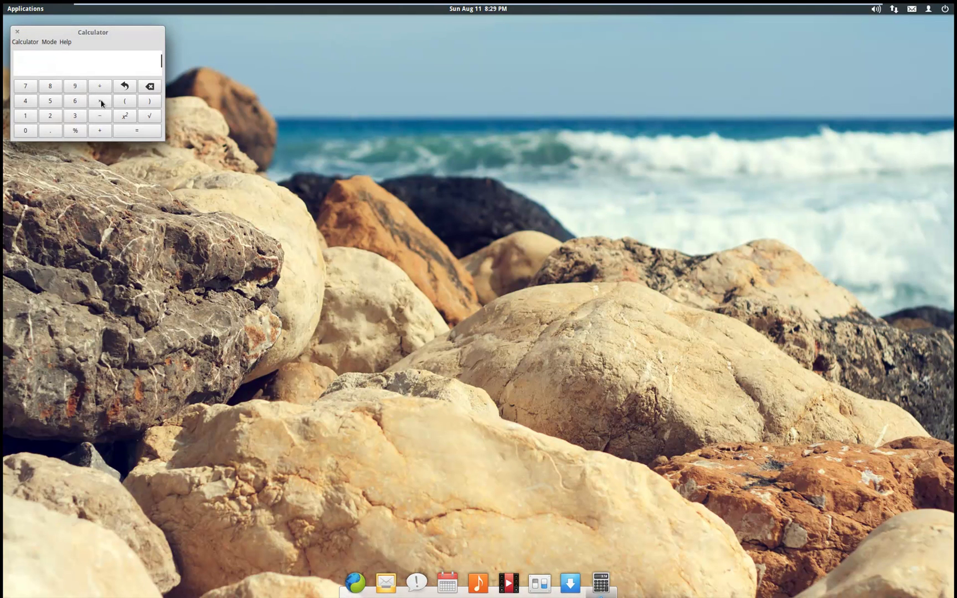
click(65, 118)
click(65, 118)
click(72, 102)
click(56, 102)
text(666)
key(Return)
- Select the 443556 result, close Calculator and bring back the applications launcher
double_click(133, 61)
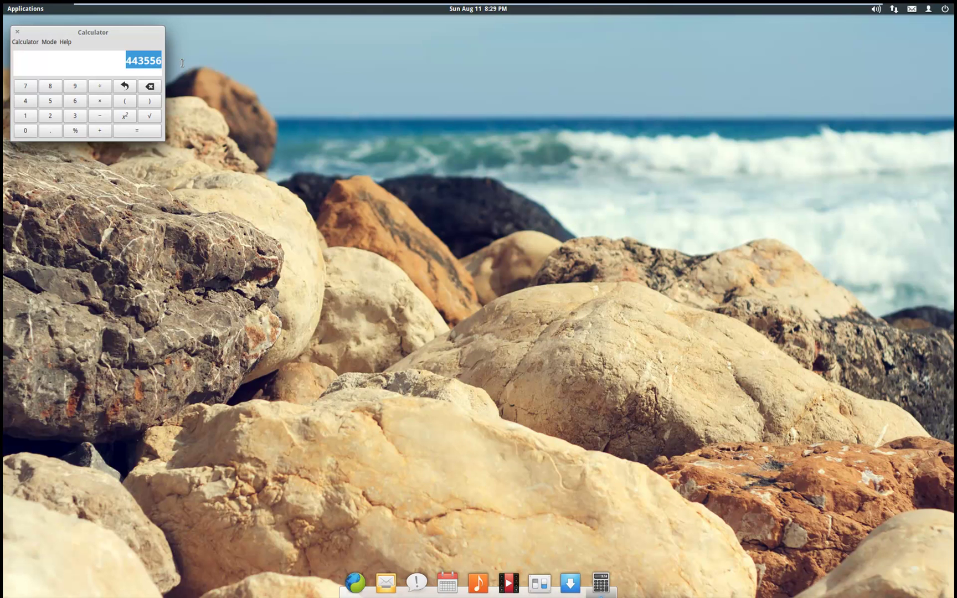
click(17, 31)
click(38, 12)
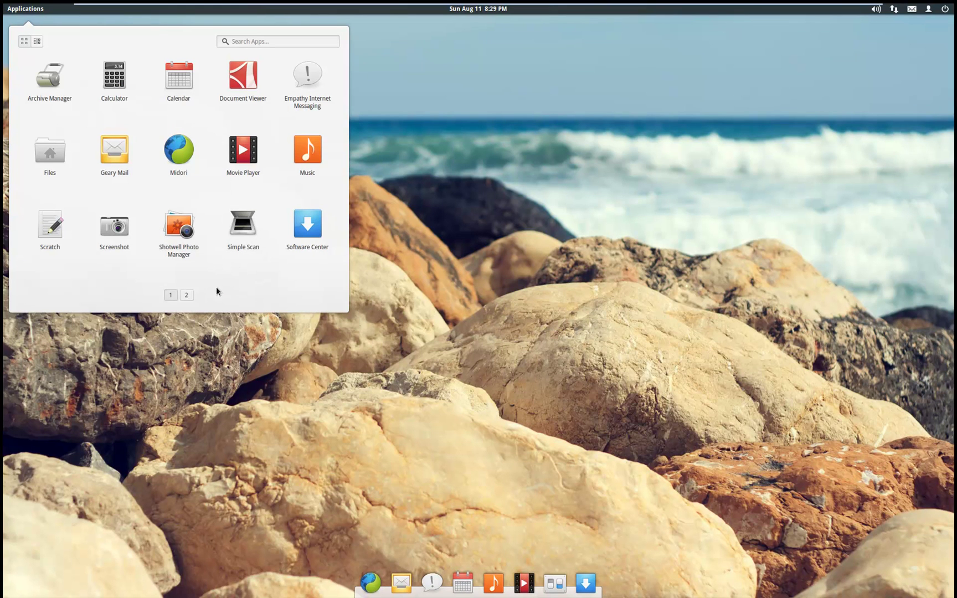
click(187, 295)
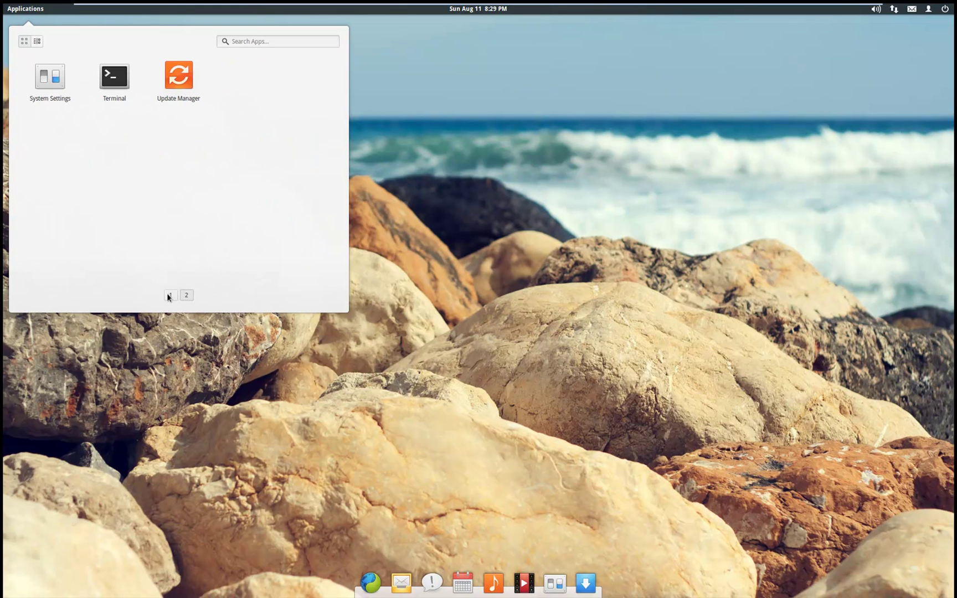
click(172, 295)
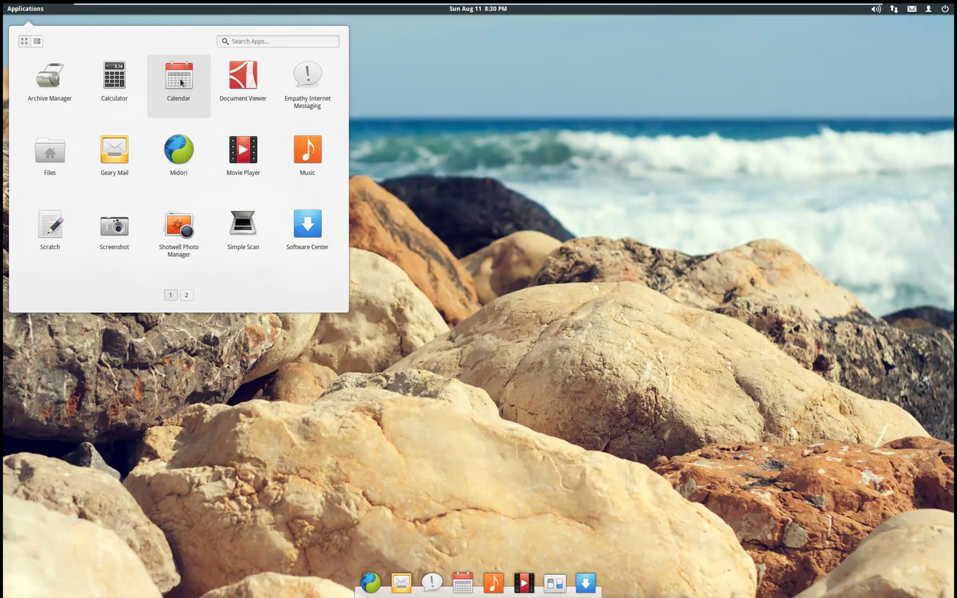
click(198, 81)
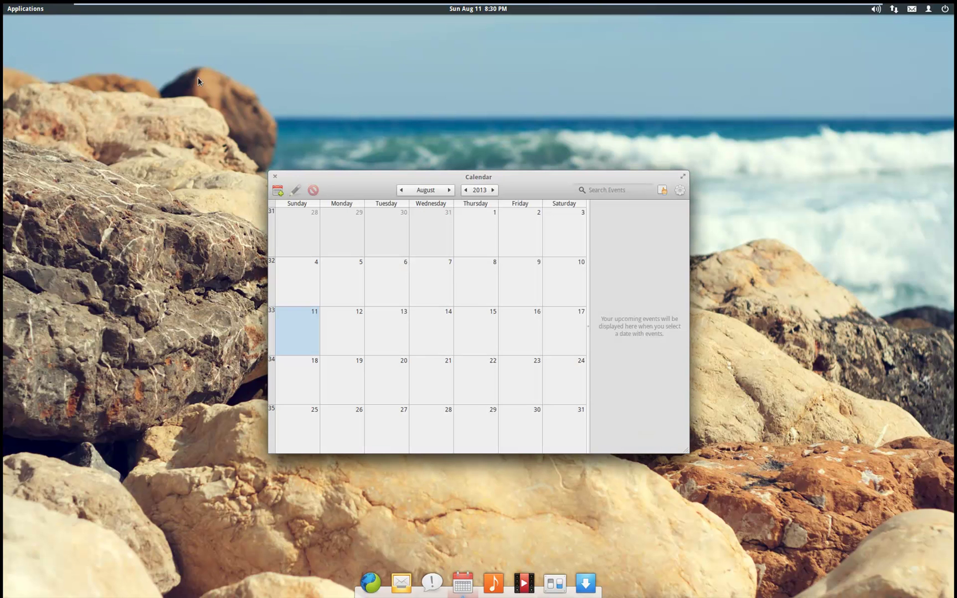
click(274, 178)
click(11, 10)
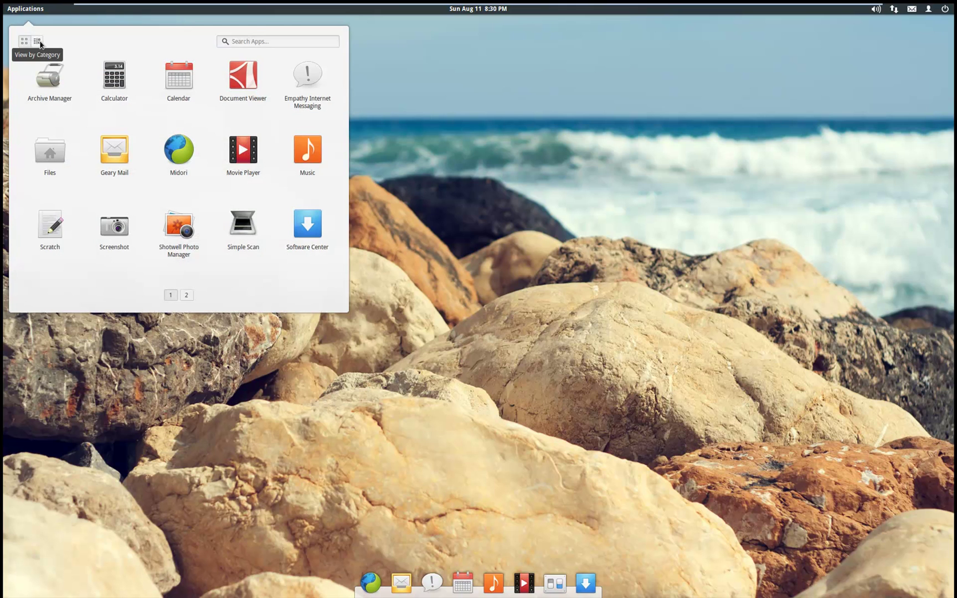
- Browse Document Viewer's Open Document dialog with the All Documents filter, cancel, and close the viewer
click(243, 77)
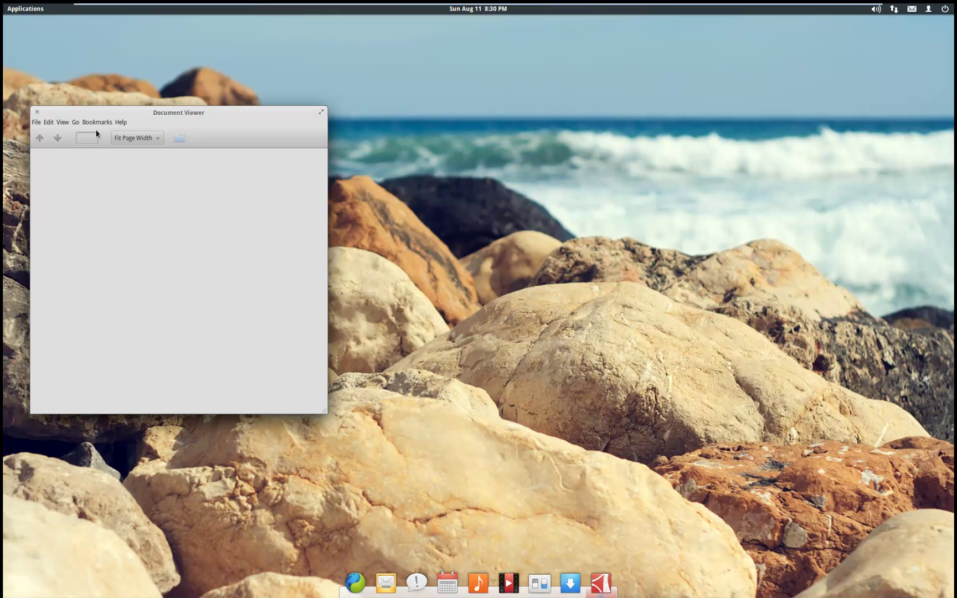
click(37, 123)
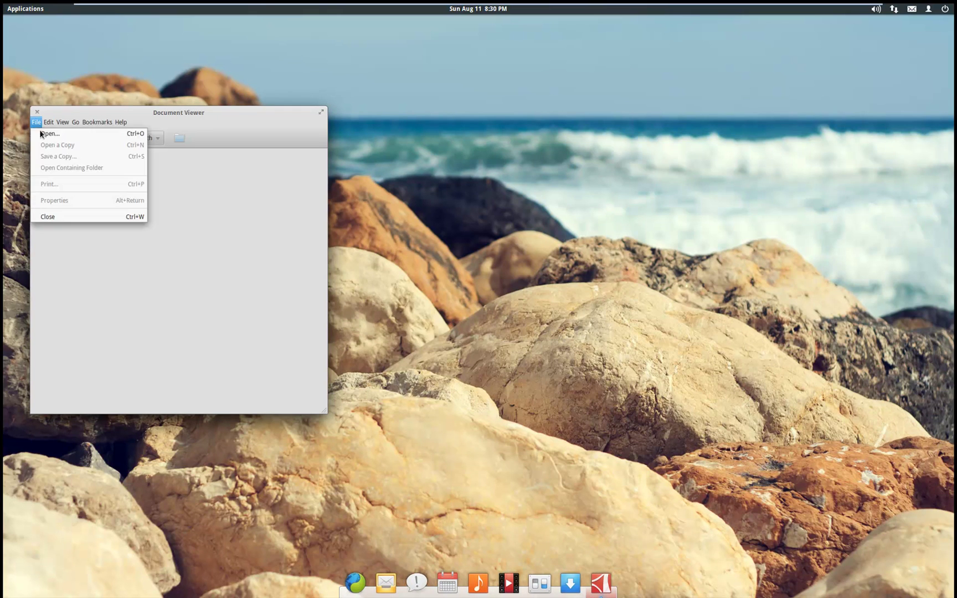
key(Return)
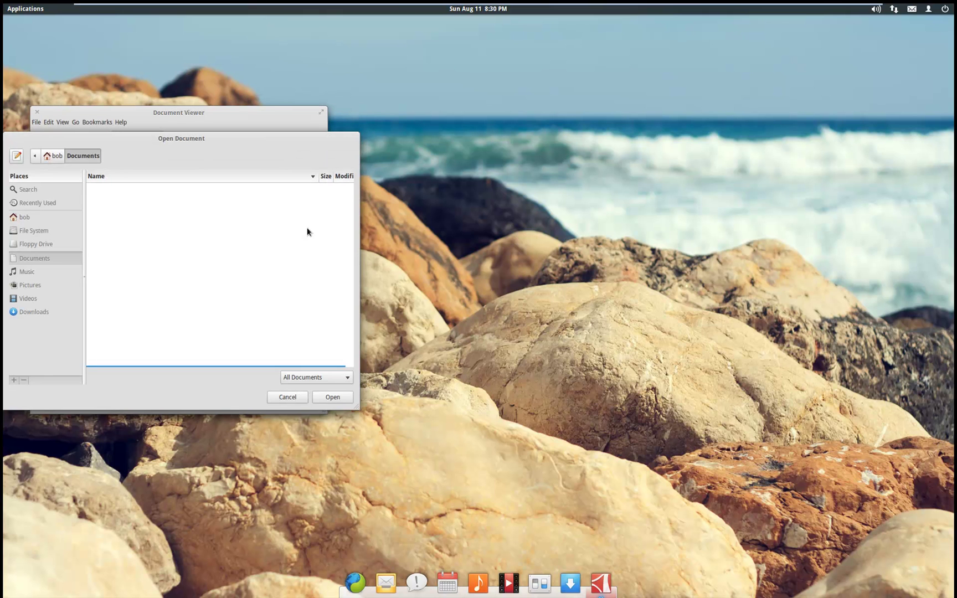
click(347, 377)
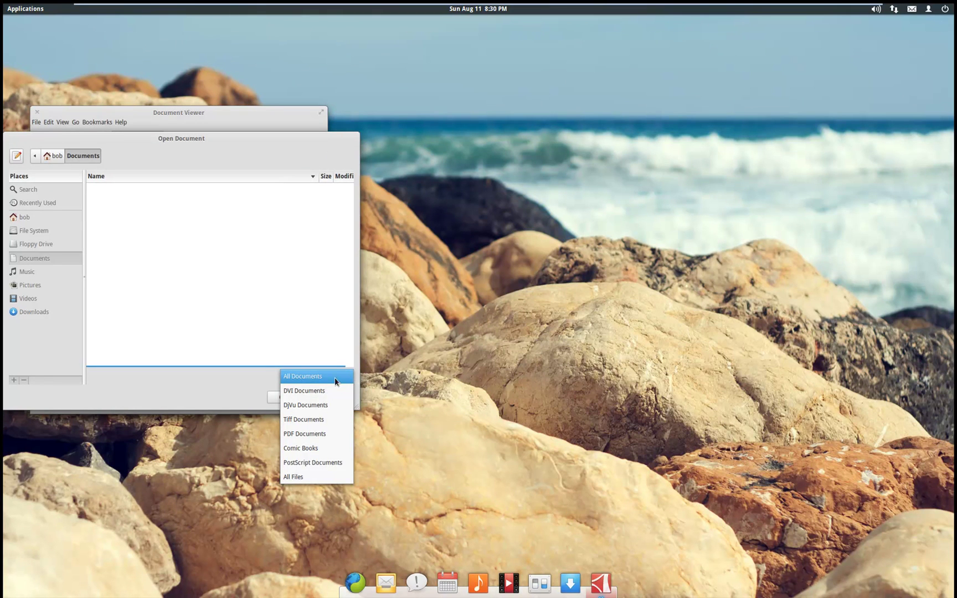
click(211, 371)
click(299, 397)
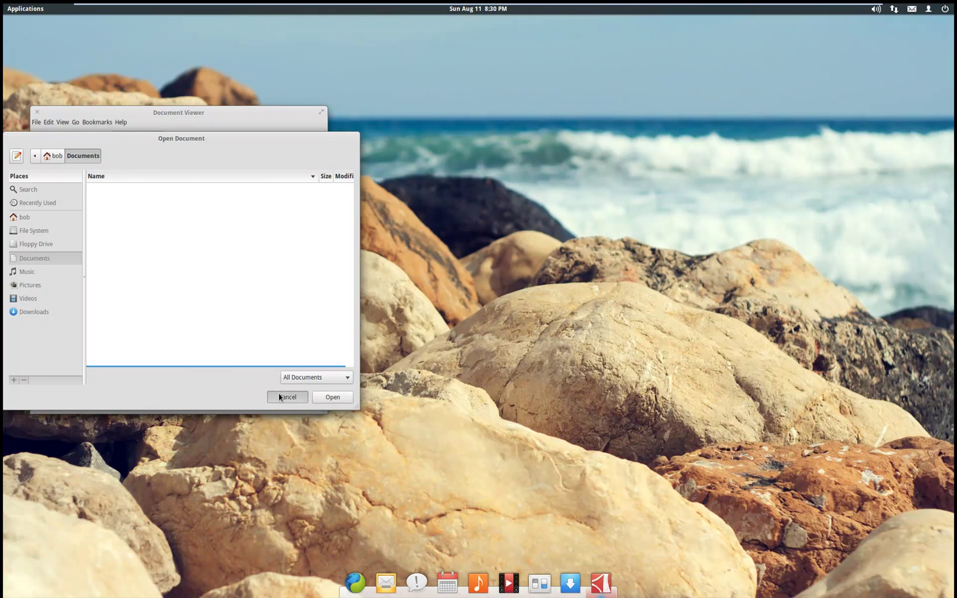
click(38, 112)
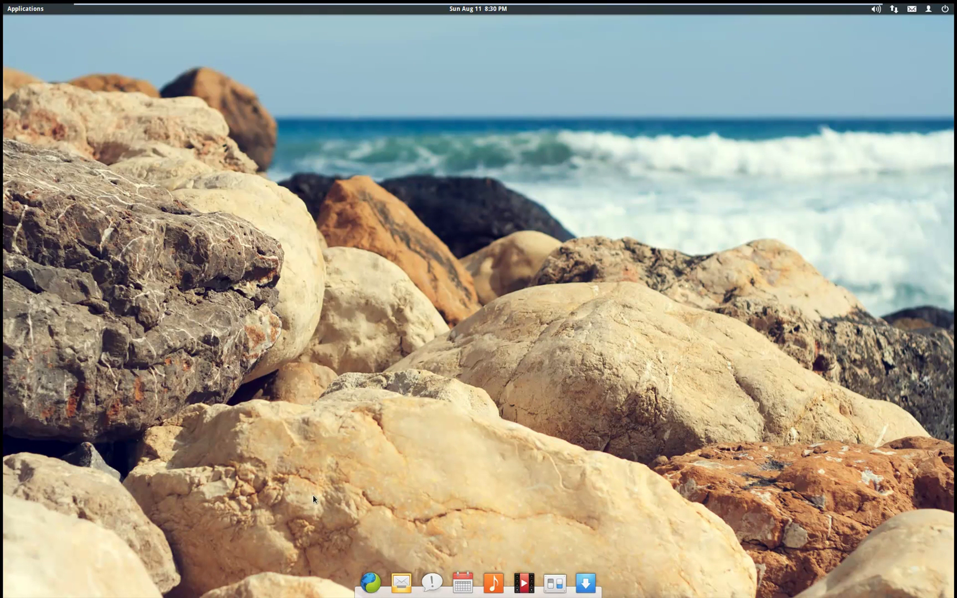
click(408, 591)
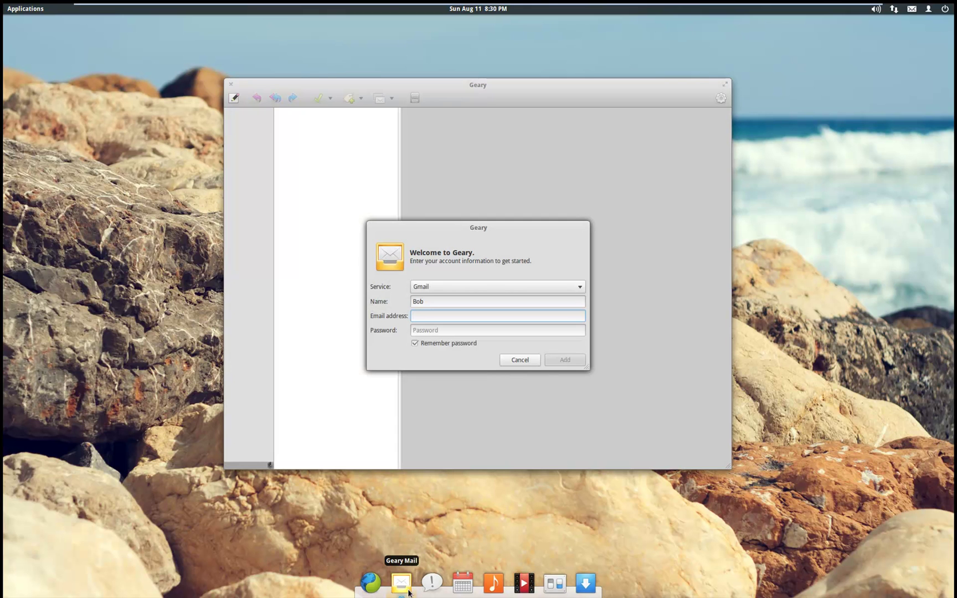
click(520, 360)
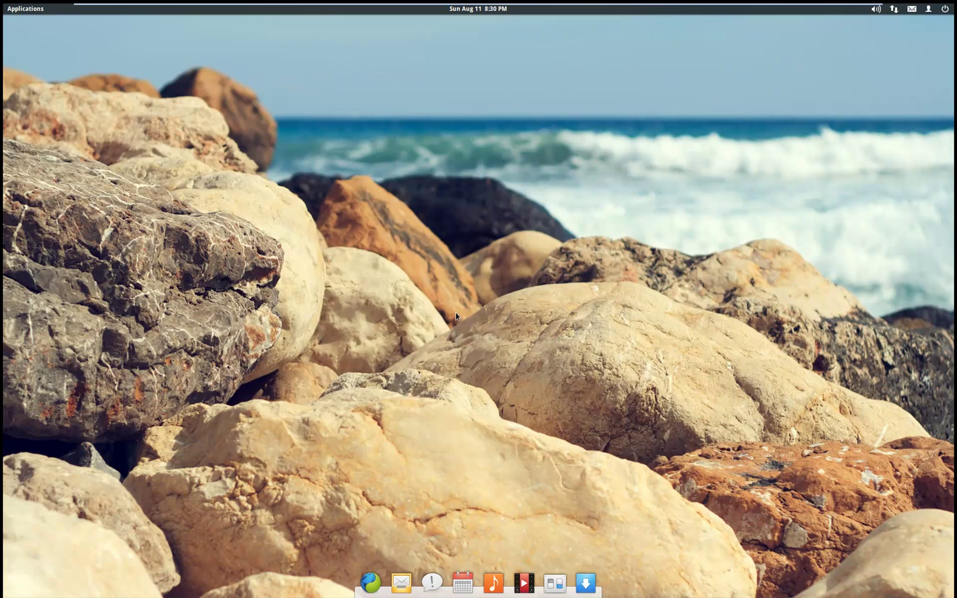
click(402, 580)
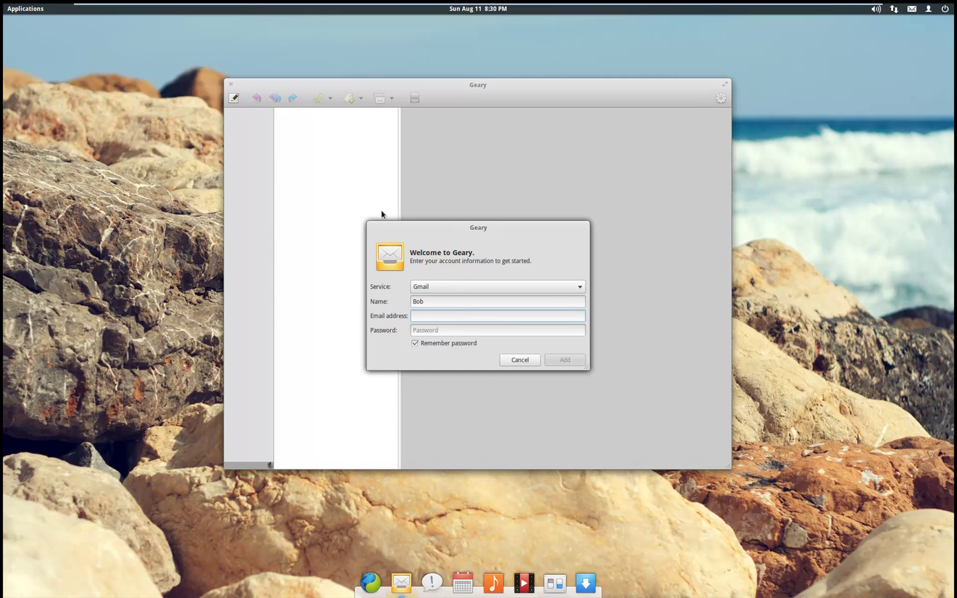
click(418, 304)
click(417, 314)
key(Tab)
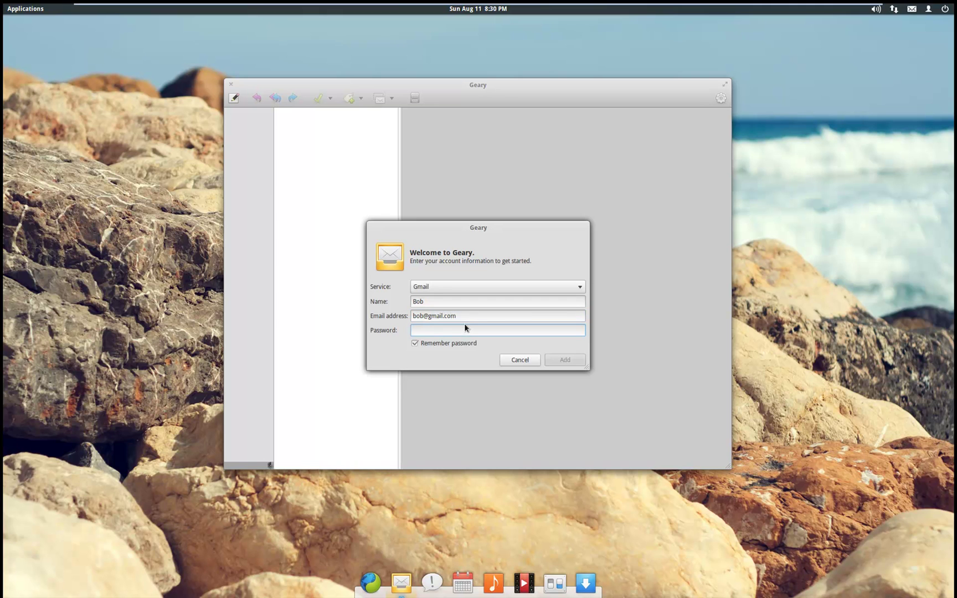
text(***)
key(Return)
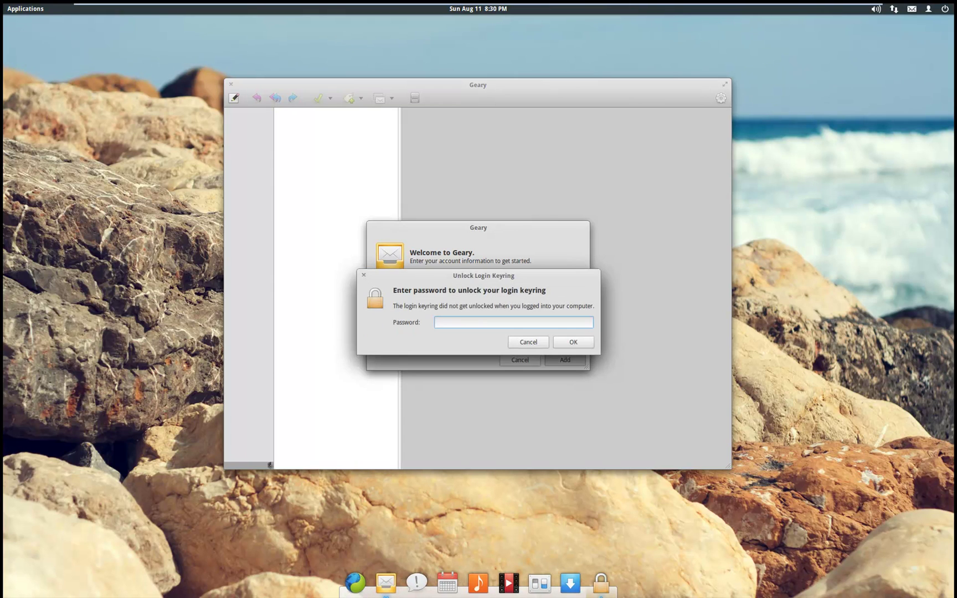
text(******)
key(Return)
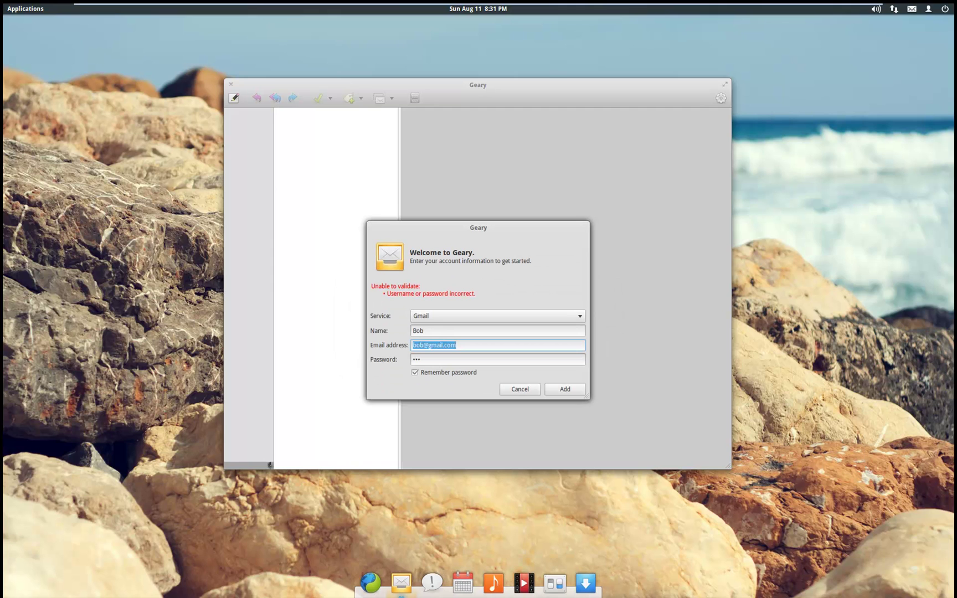
click(526, 389)
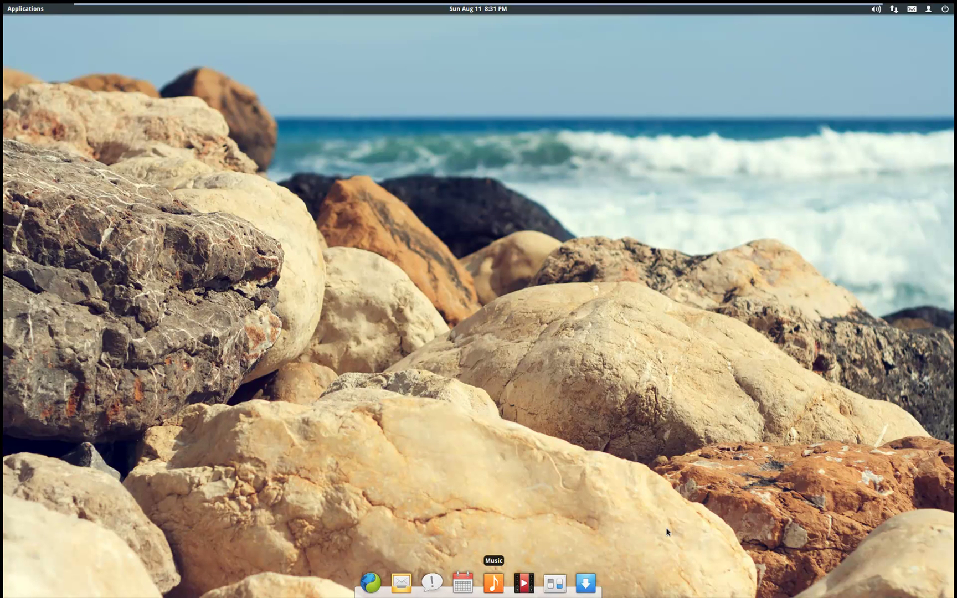
- Launch Music, maximize and restore its window, then launch the Midori browser
click(500, 584)
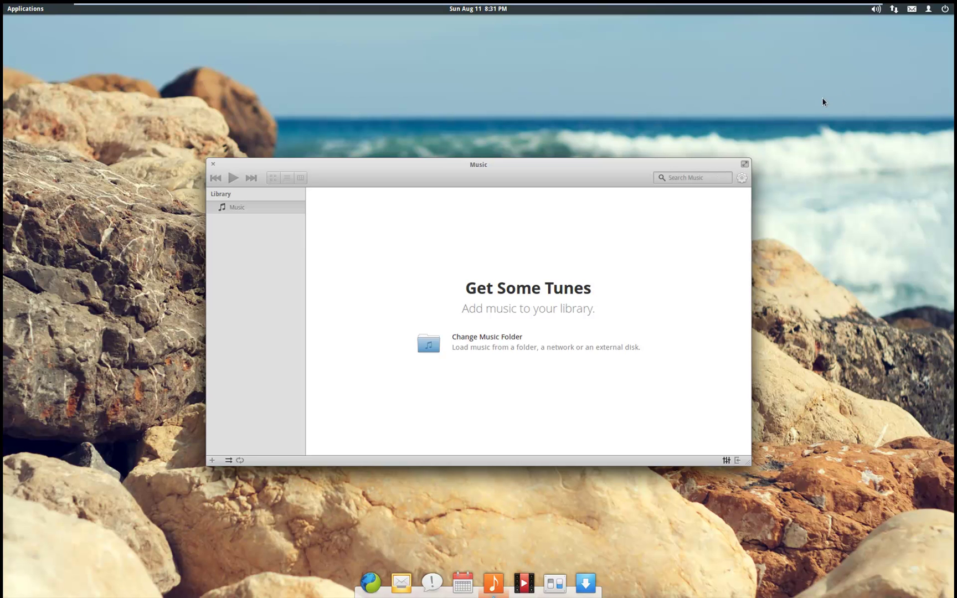
key(super+Up)
click(947, 22)
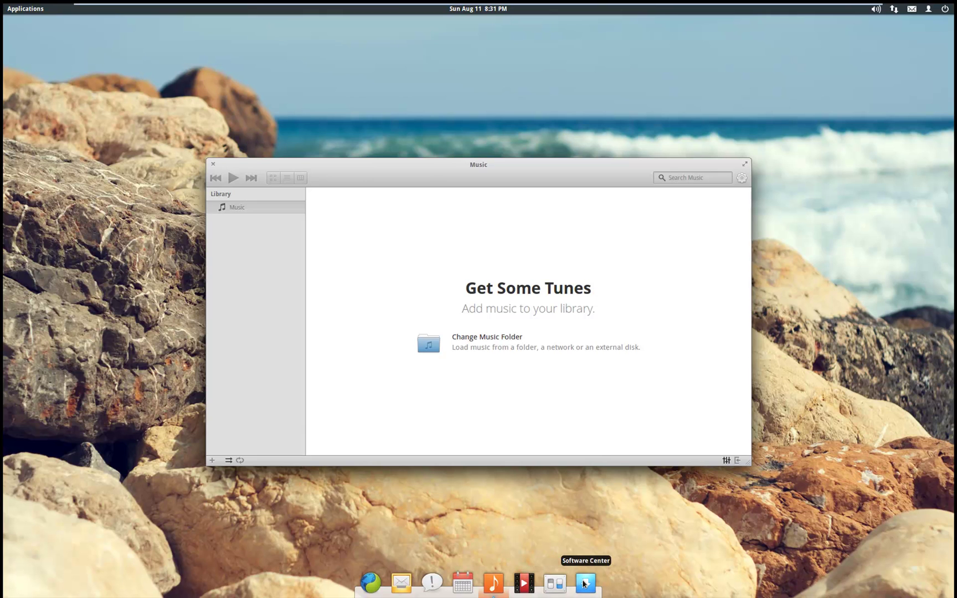
click(371, 587)
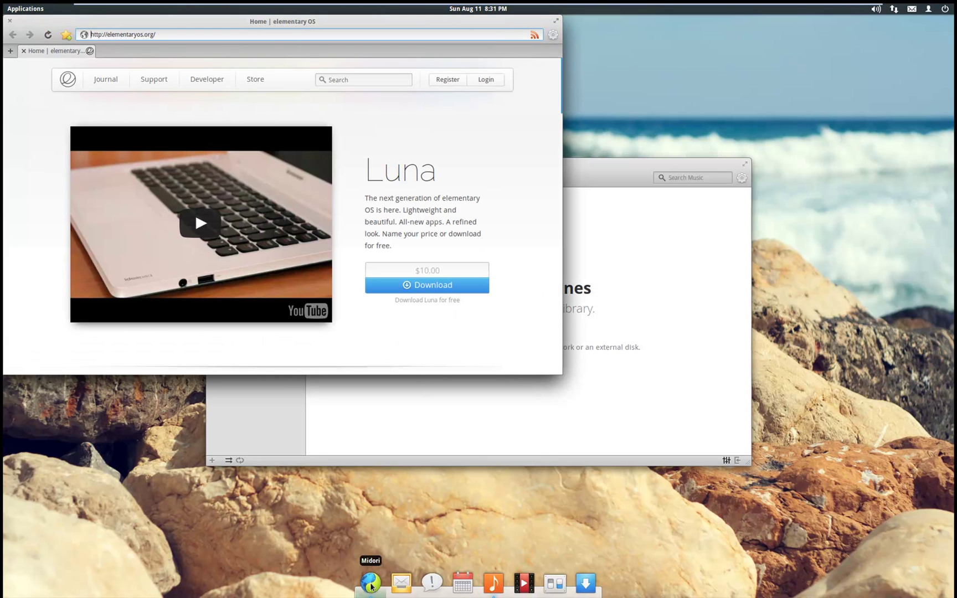
- Move Midori toward the centre and open midori-browser.org from its About dialog in a new tab
drag(379, 64, 452, 109)
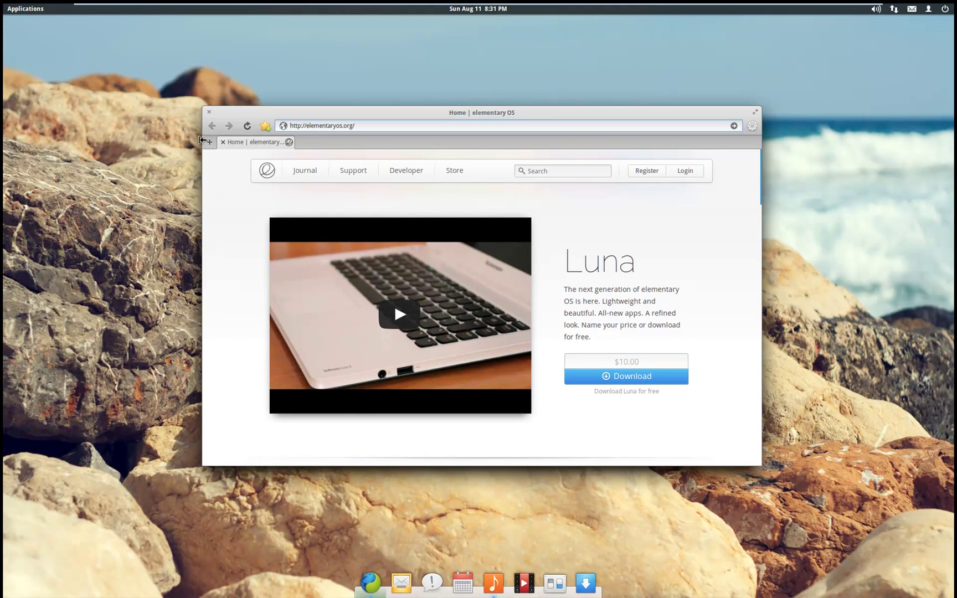
click(757, 127)
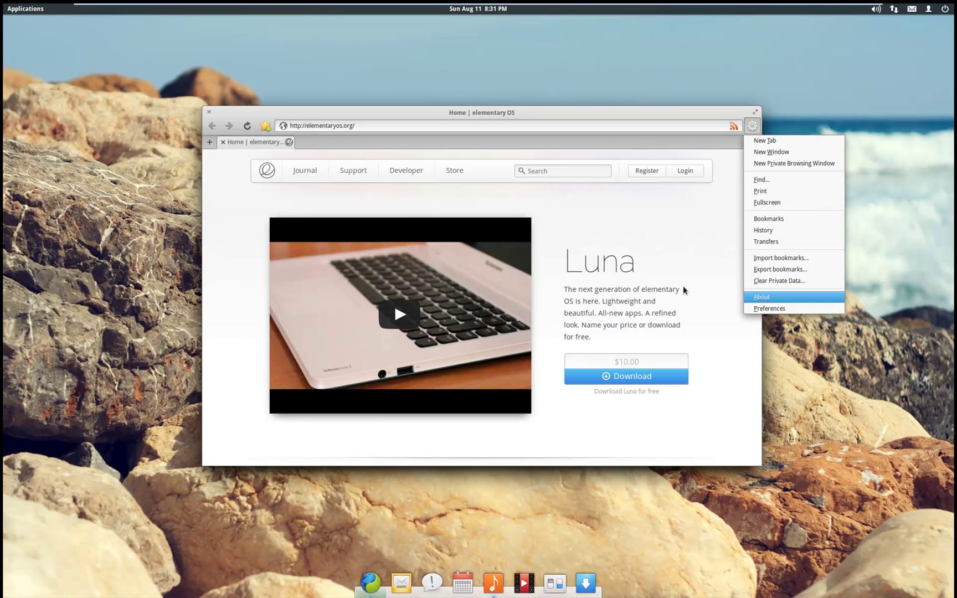
click(758, 297)
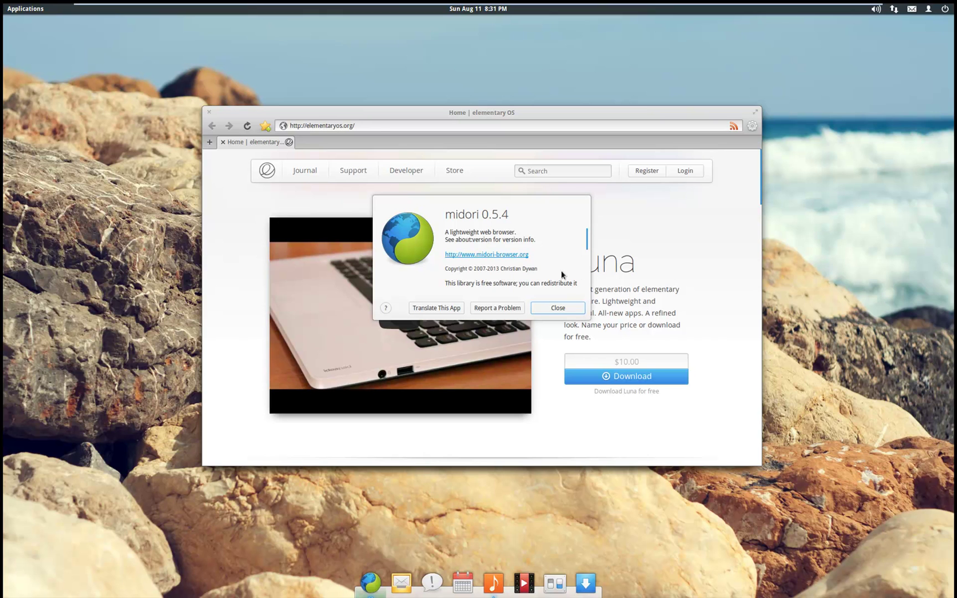
click(505, 255)
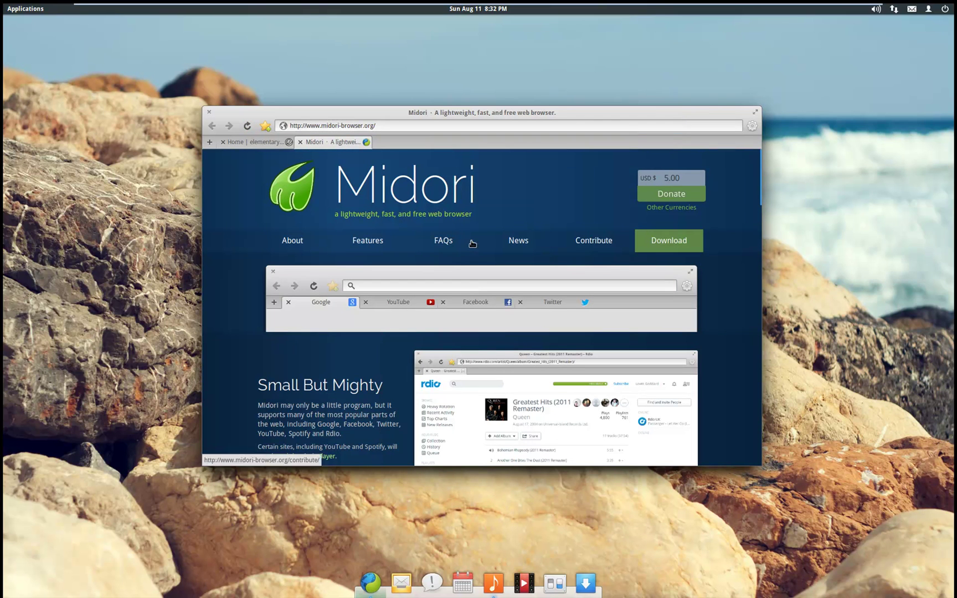
- Read through the Midori FAQs page, then close the browser
click(443, 244)
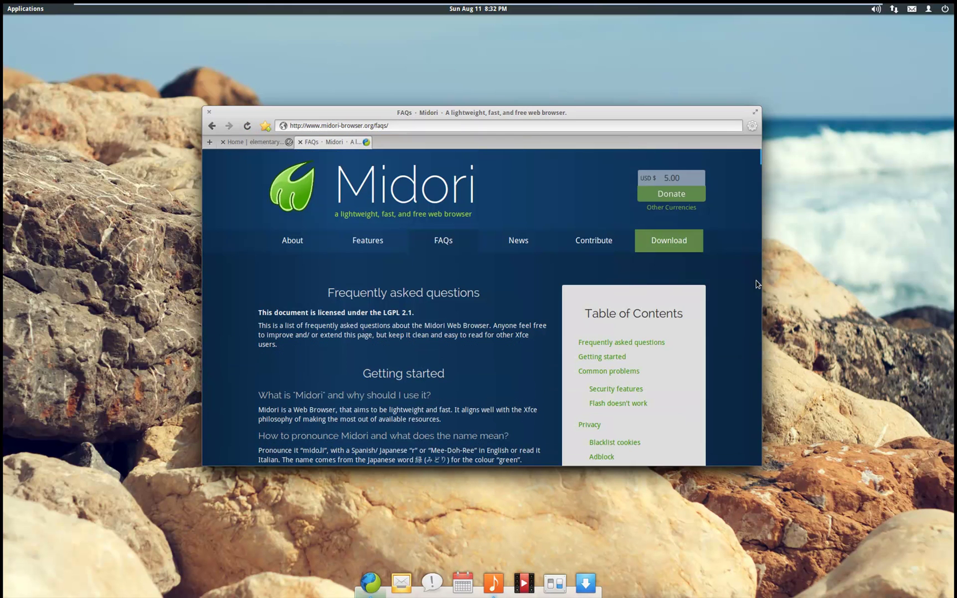
scroll(451, 372, down, 2)
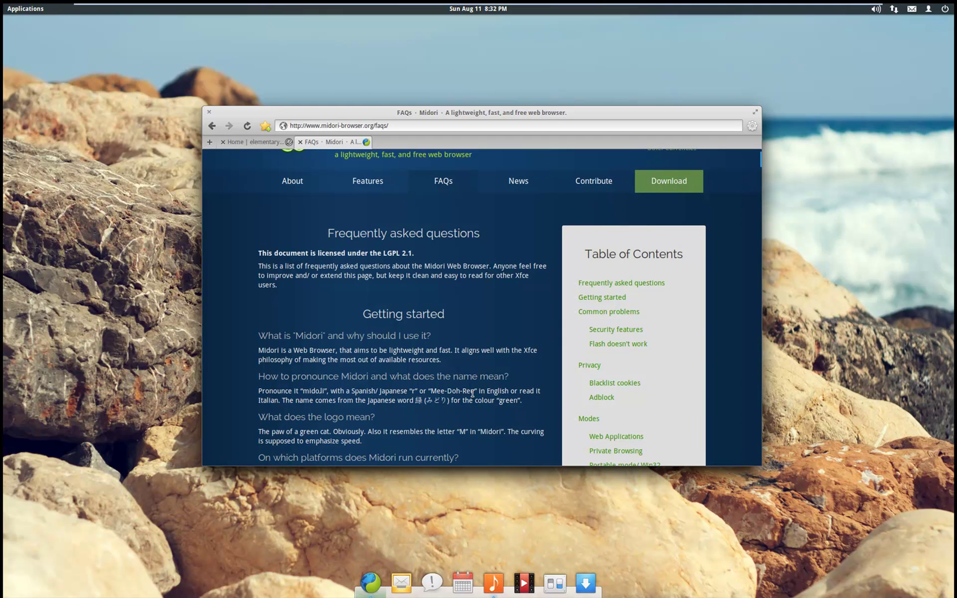
scroll(472, 393, down, 2)
scroll(472, 393, down, 3)
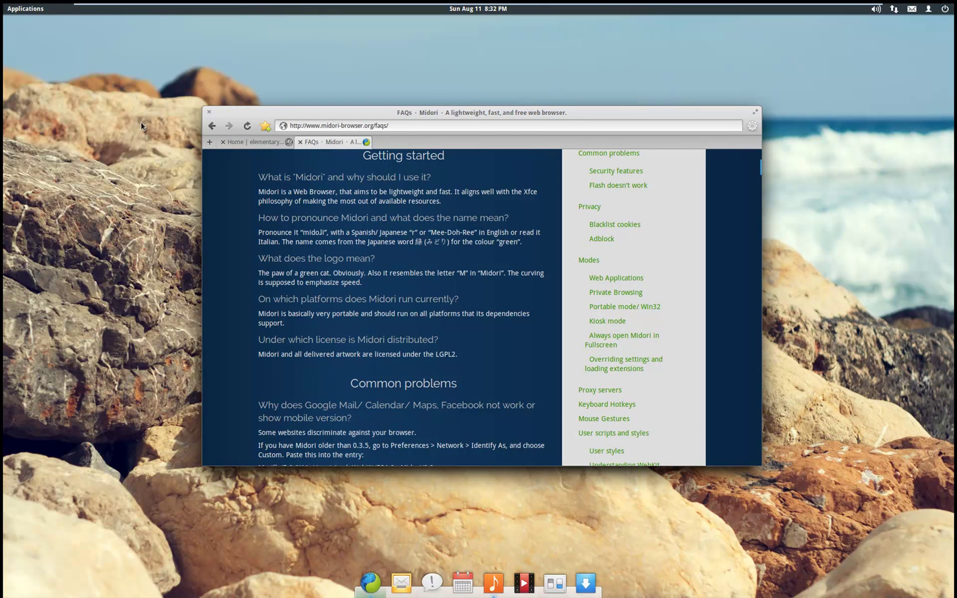
click(209, 114)
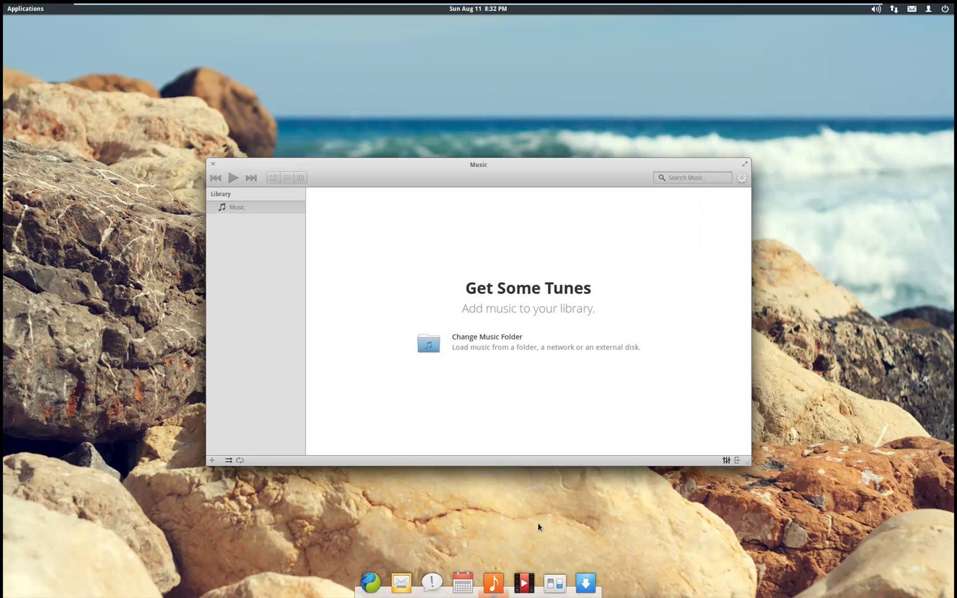
- Launch Software Center to reach the VLC media player listing
click(588, 583)
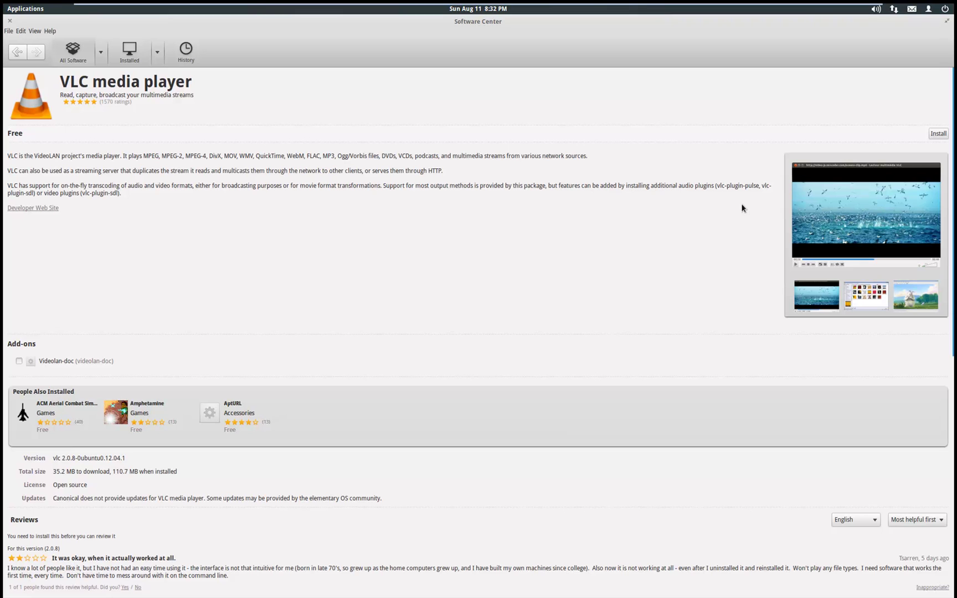
- Install VLC media player after authenticating with the administrator password, then glance at the user menu
click(937, 135)
text(••••••)
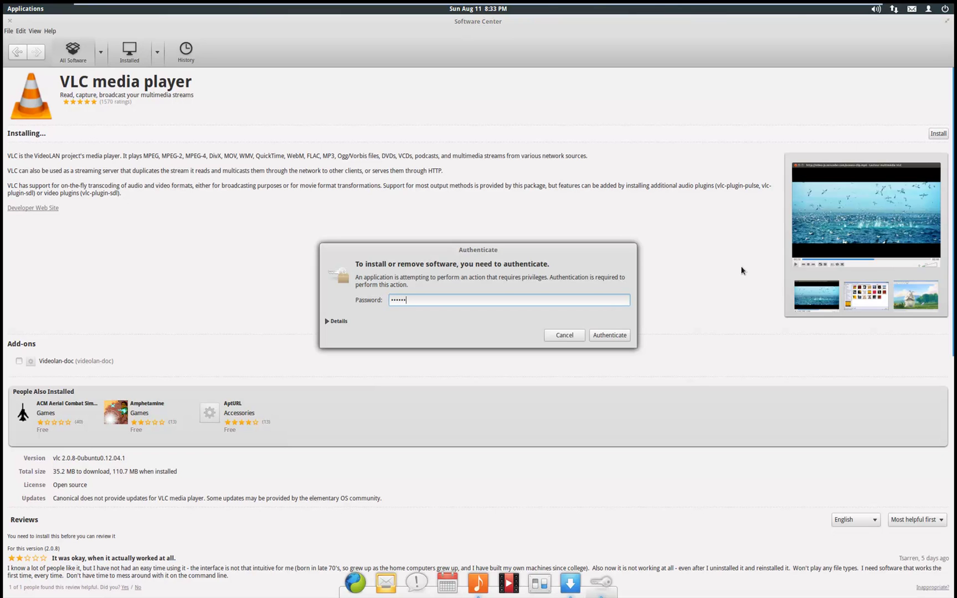
key(Return)
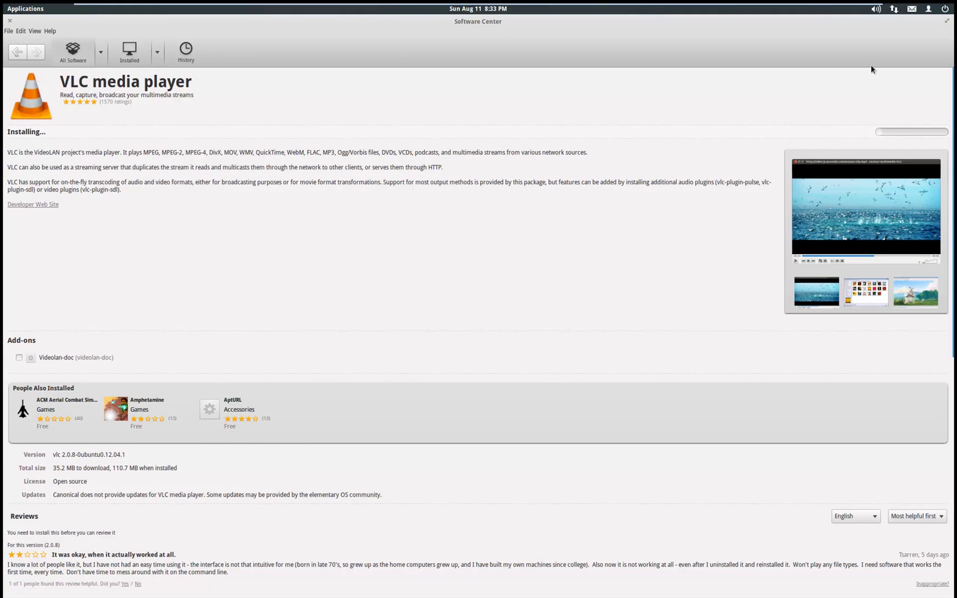
click(929, 10)
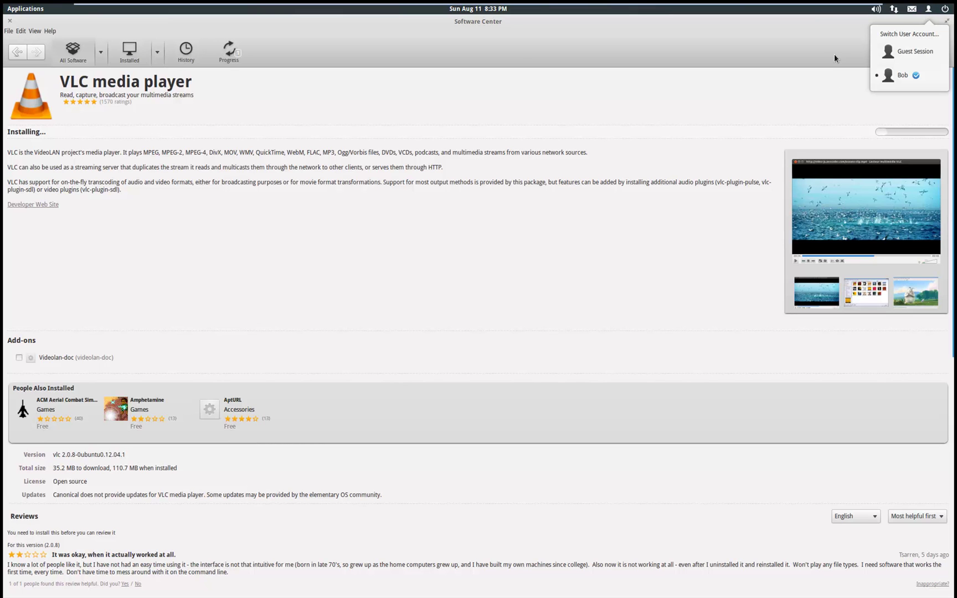
key(Escape)
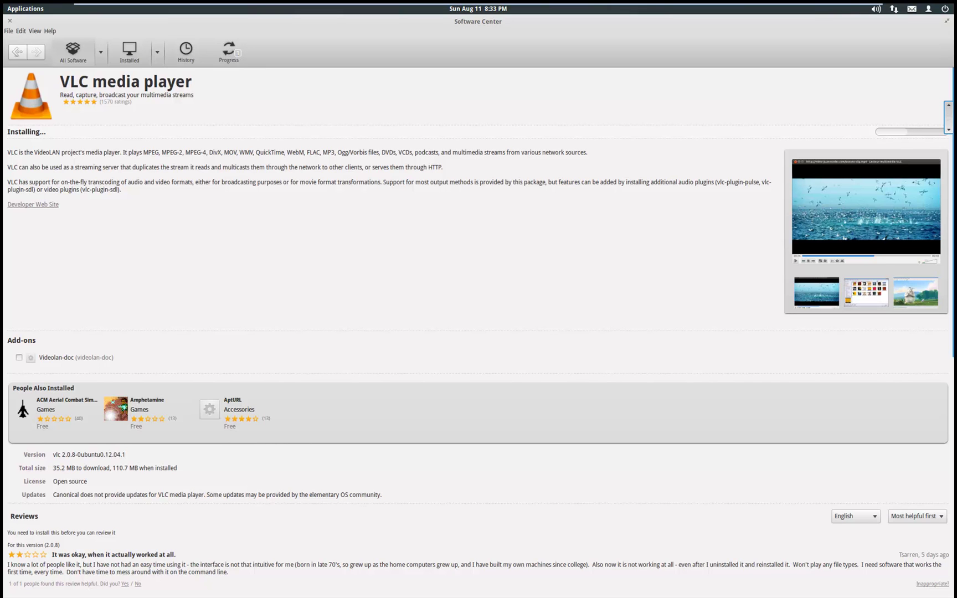
- Restore Software Center, move it up and left, and bring the Music window in front
click(947, 23)
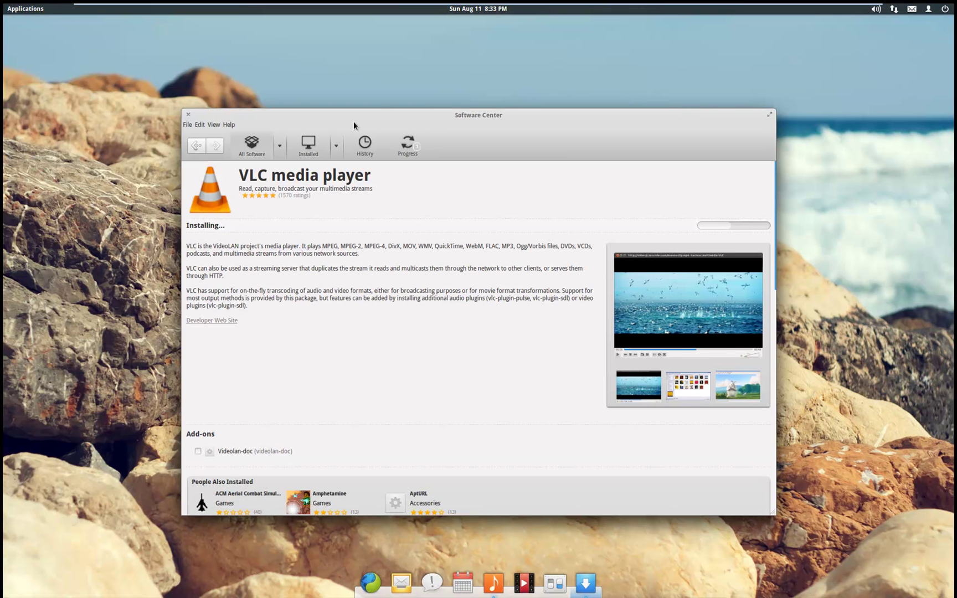
drag(457, 117, 397, 97)
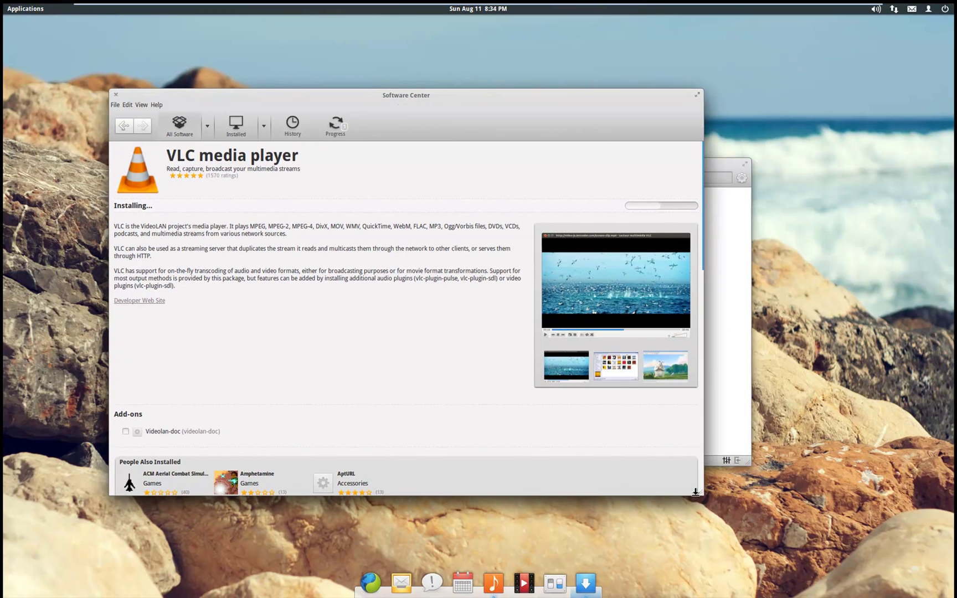
click(714, 464)
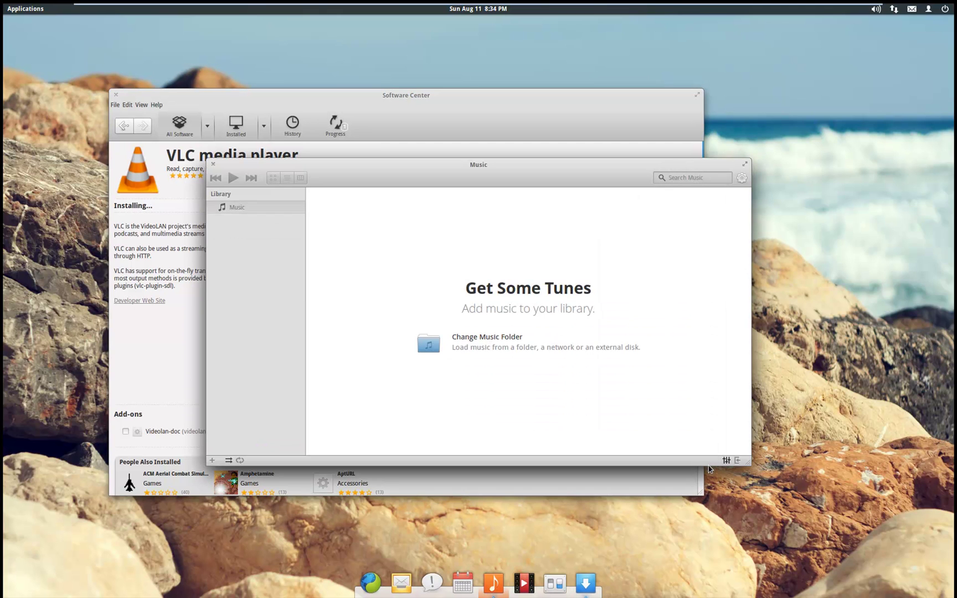